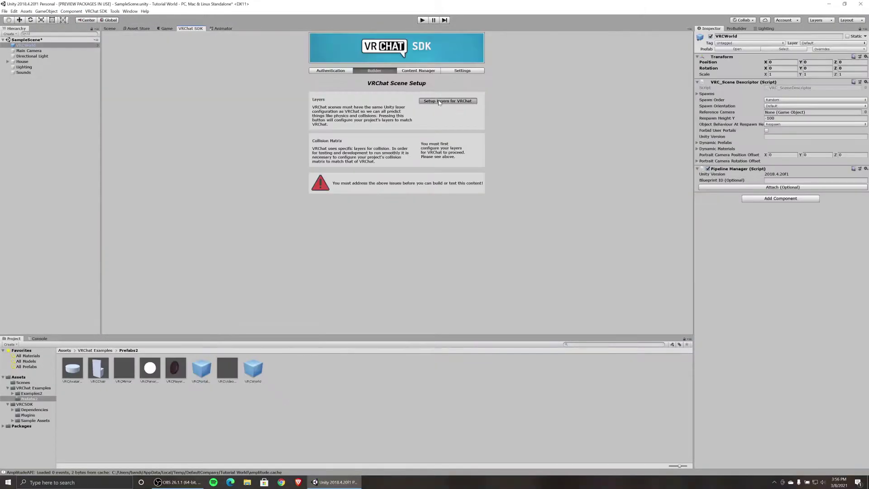
Run Setup Layers for VRChat from the SDK Builder and confirm the layer changes
click(441, 101)
click(449, 254)
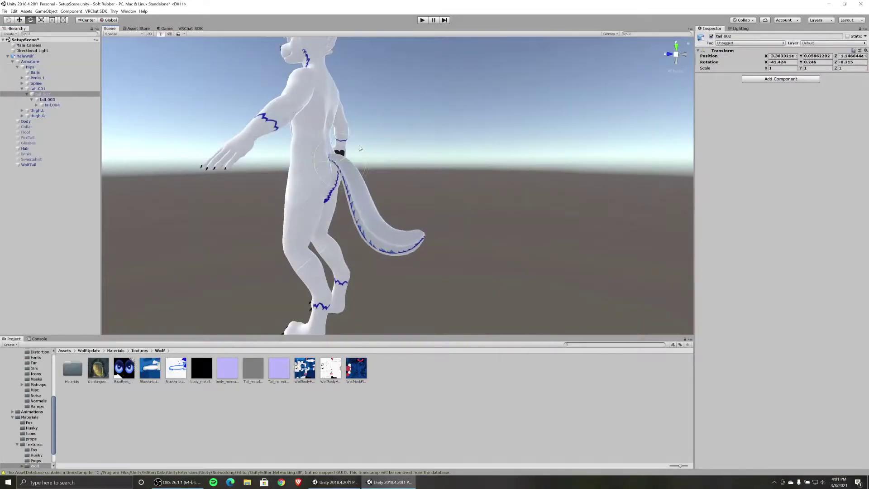
drag(360, 147, 357, 151)
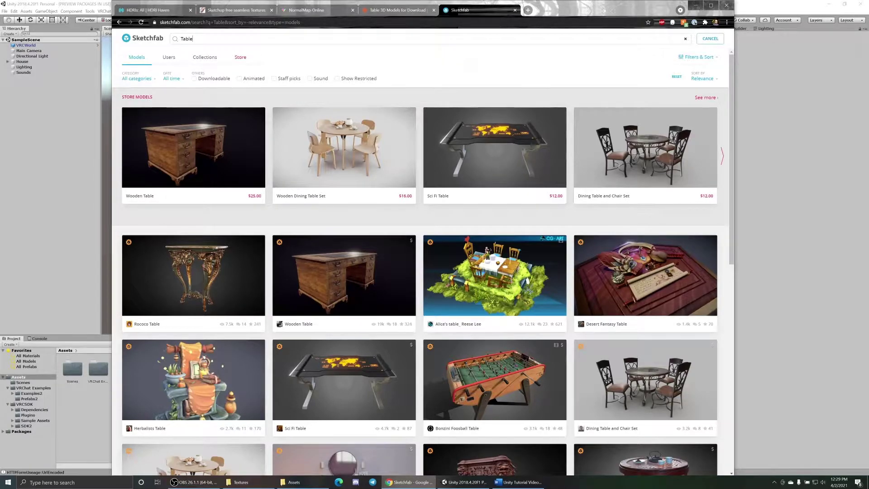
Browse HDRI Haven's grid and open Brick Factory 01, reviewing its 1k–16k download sizes
click(174, 11)
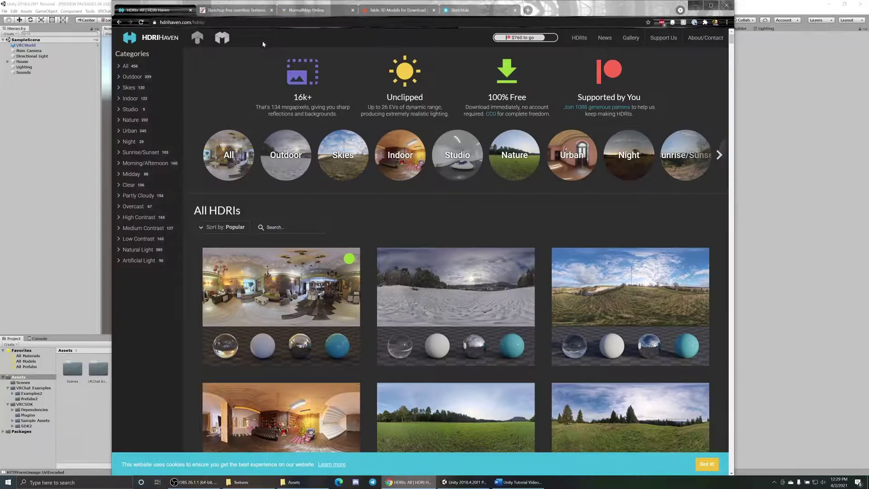
scroll(316, 168, down, 2)
scroll(316, 168, down, 6)
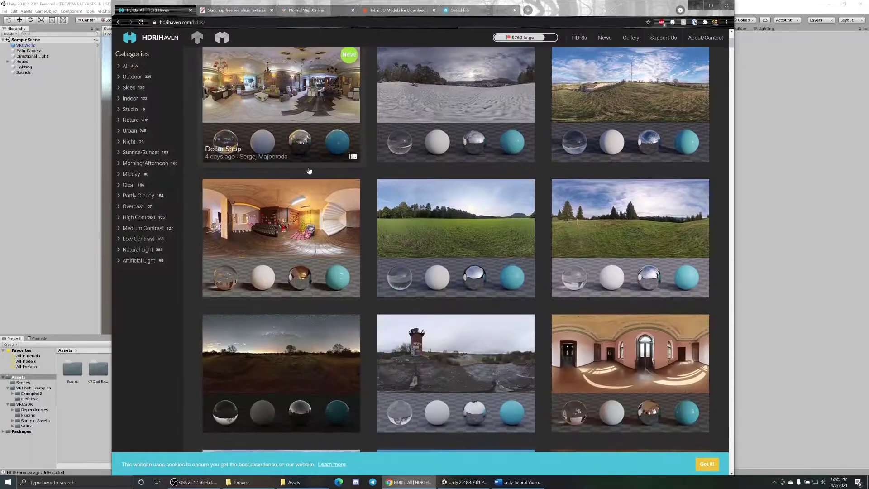
scroll(310, 167, up, 7)
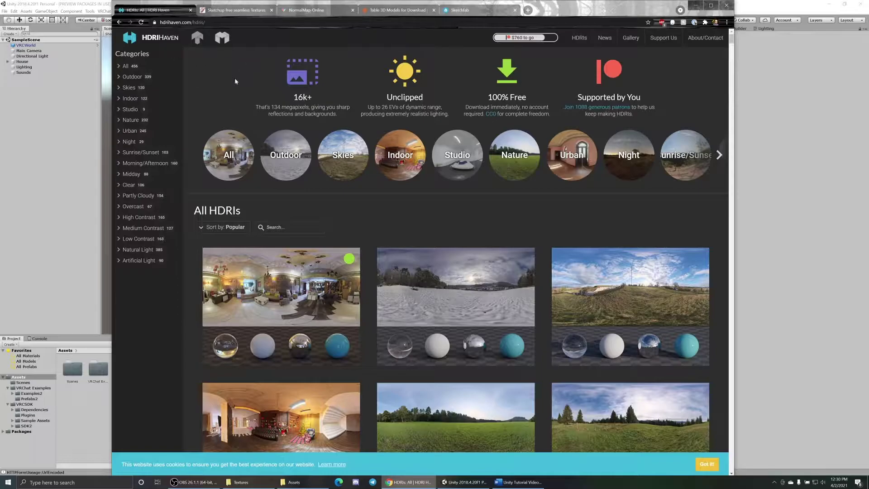
scroll(294, 190, down, 10)
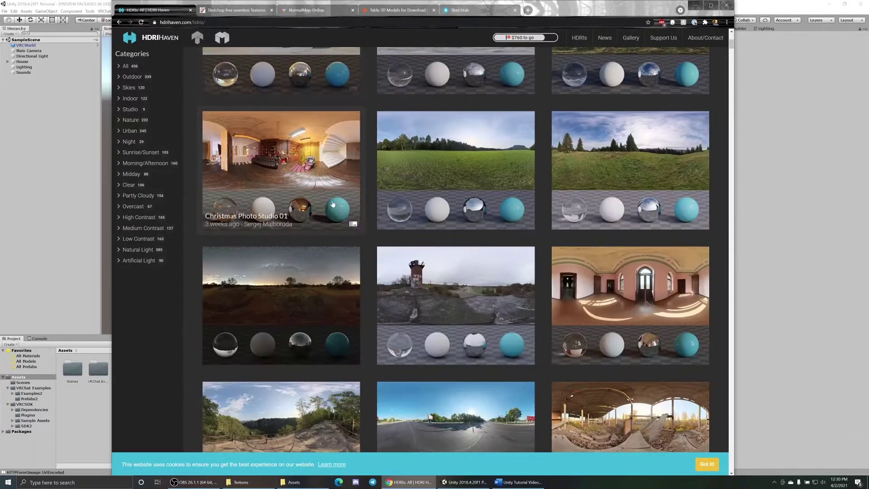
scroll(333, 203, down, 10)
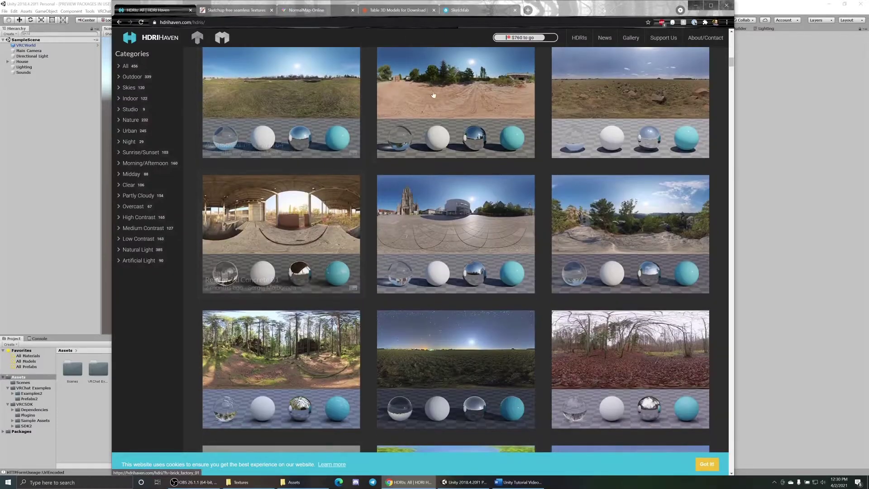
click(435, 91)
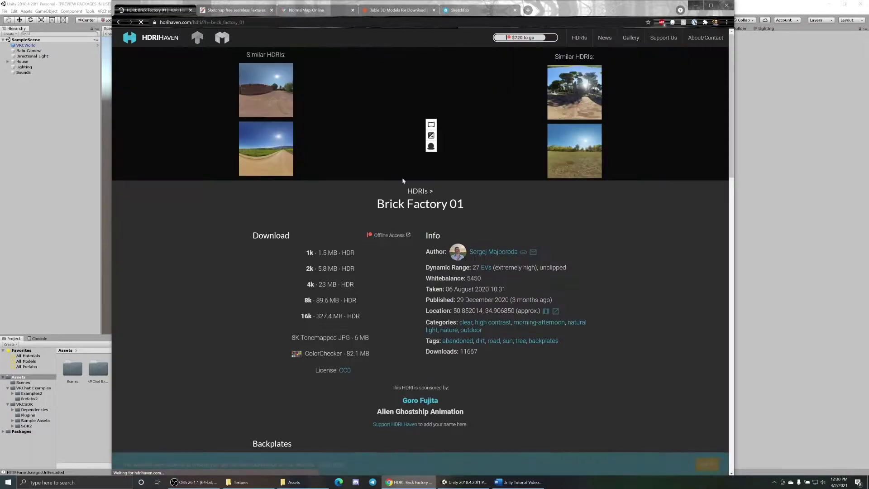
scroll(398, 240, down, 4)
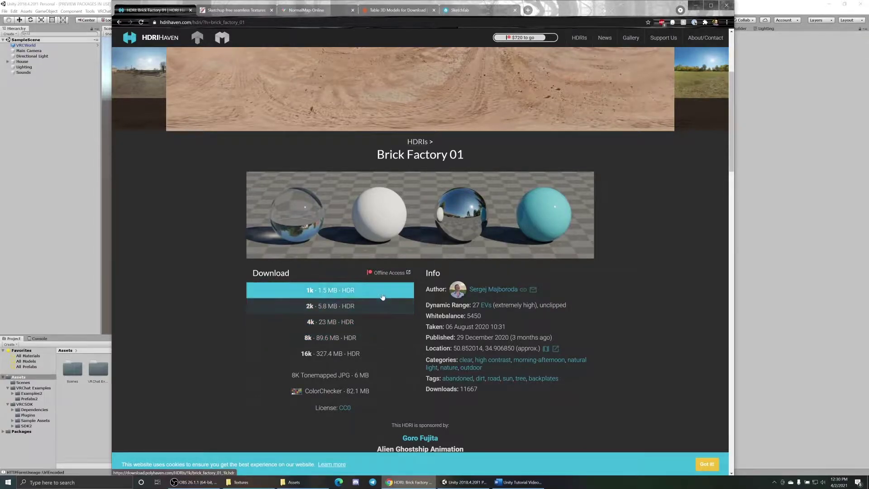
scroll(265, 36, up, 4)
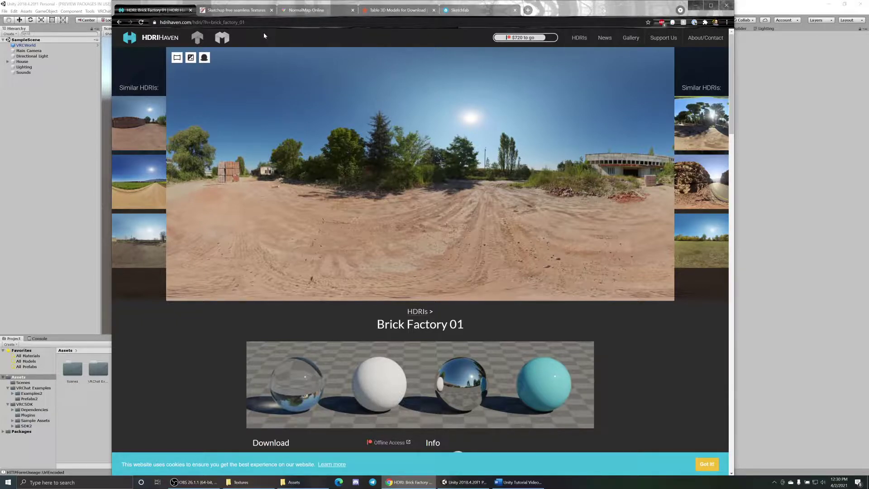
On SketchUp Textures, expand the bricks category and view the Damaged bricks textures
click(232, 11)
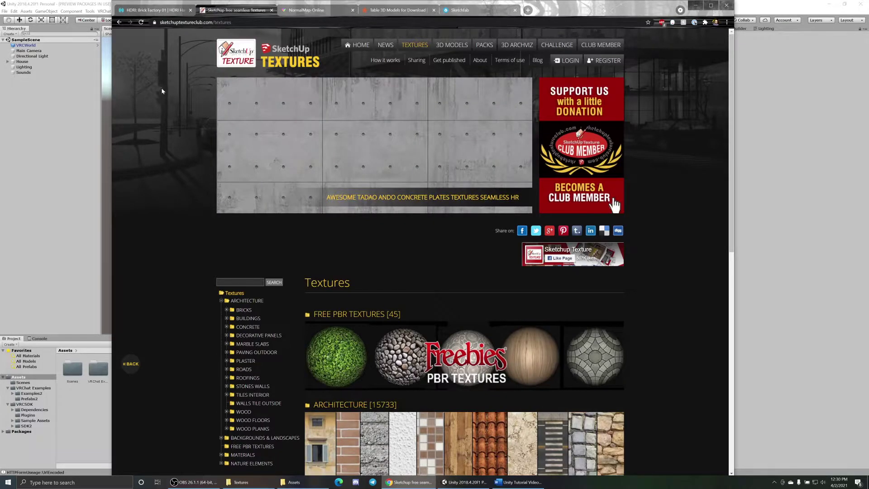
scroll(247, 282, down, 1)
scroll(246, 281, down, 2)
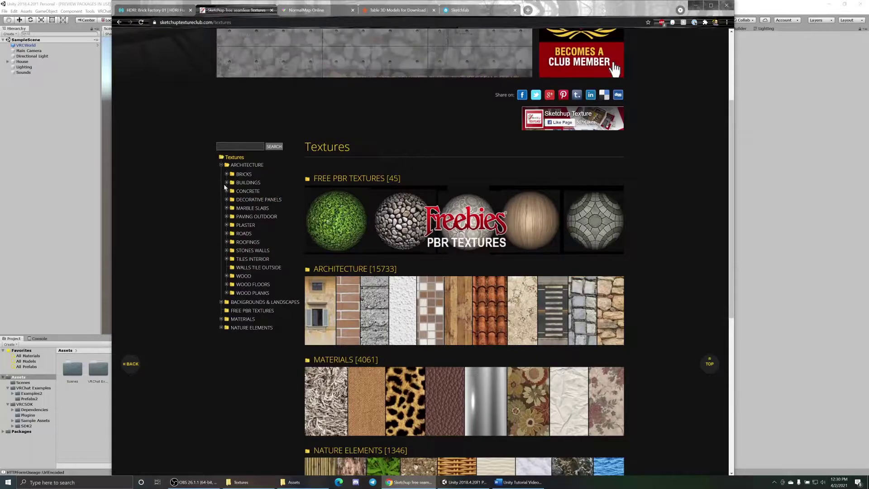
click(226, 175)
click(252, 193)
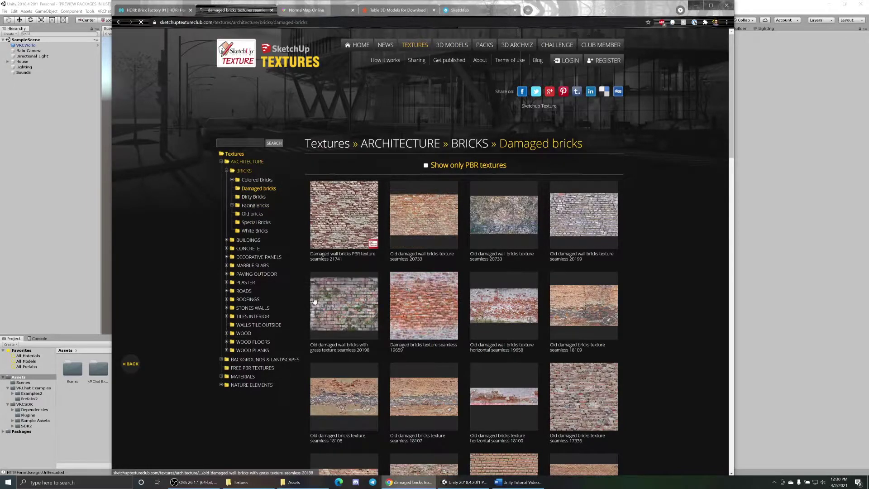
Open the blue marble slabs and preview Slab marble luise blue texture seamless 01957 enlarged
click(226, 265)
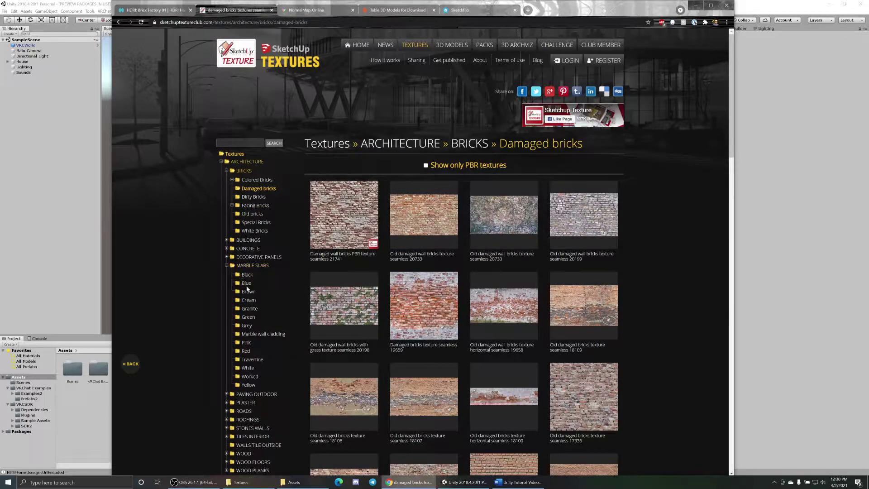
click(252, 266)
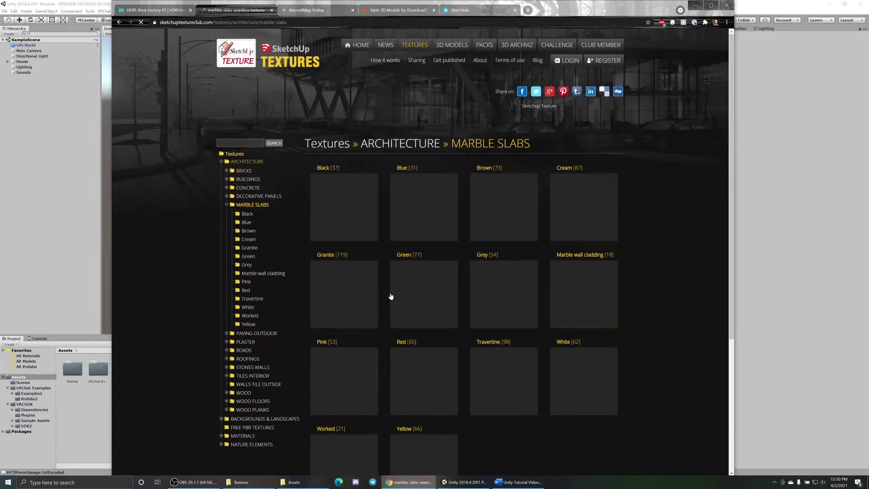
click(429, 219)
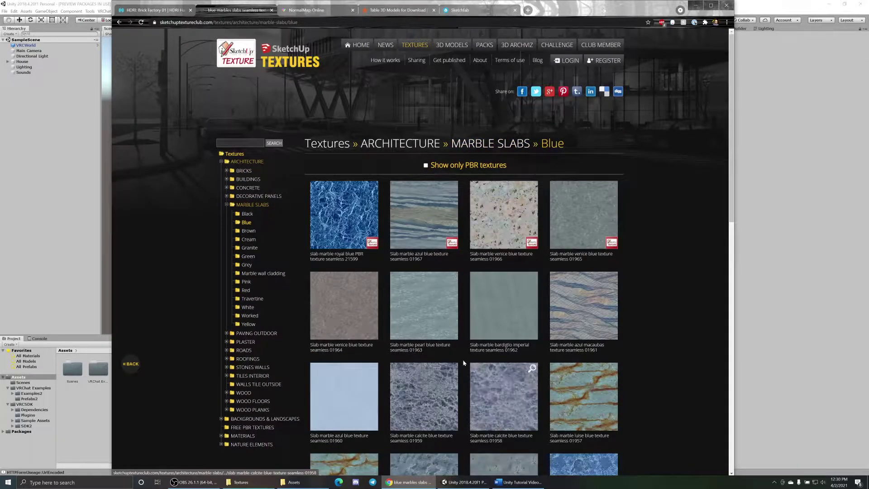
scroll(511, 320, down, 3)
click(566, 261)
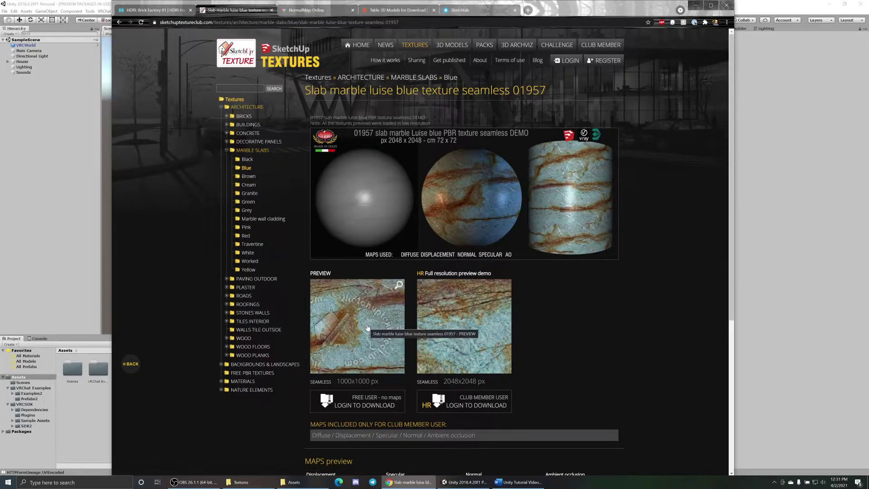
click(368, 326)
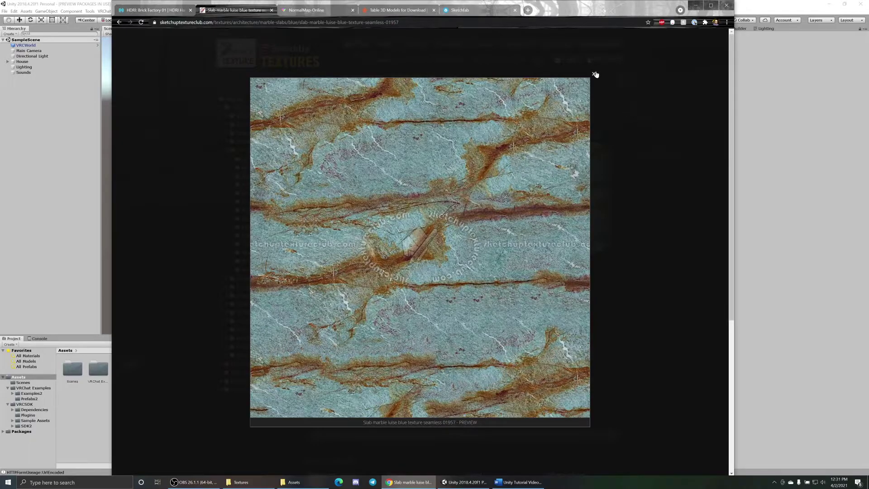
click(594, 74)
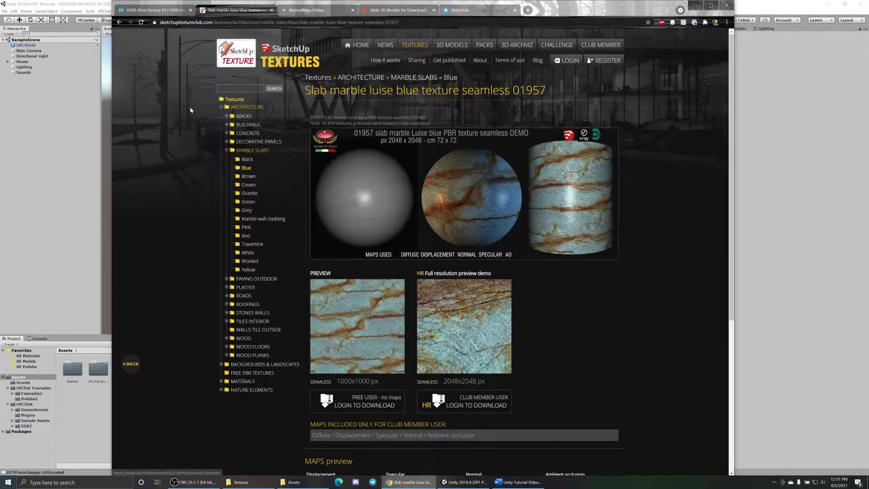
In NormalMap Online's preview, uncheck the AO and Specular maps
click(316, 11)
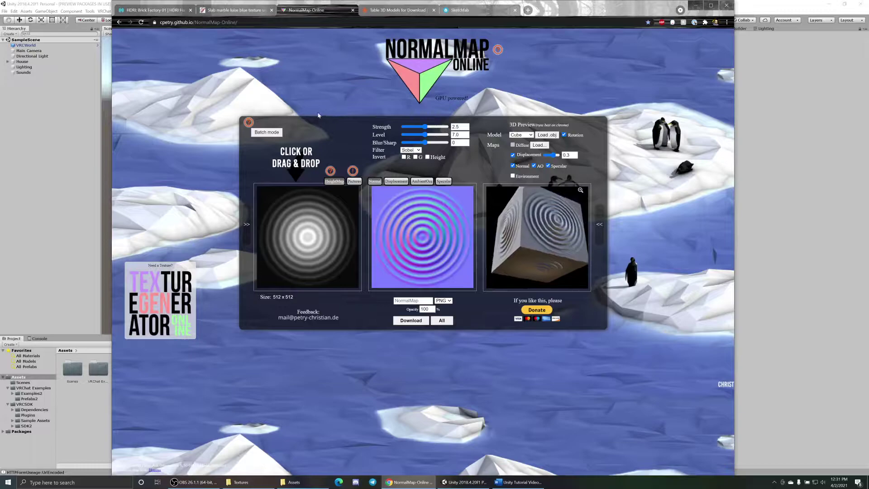
click(534, 165)
click(548, 166)
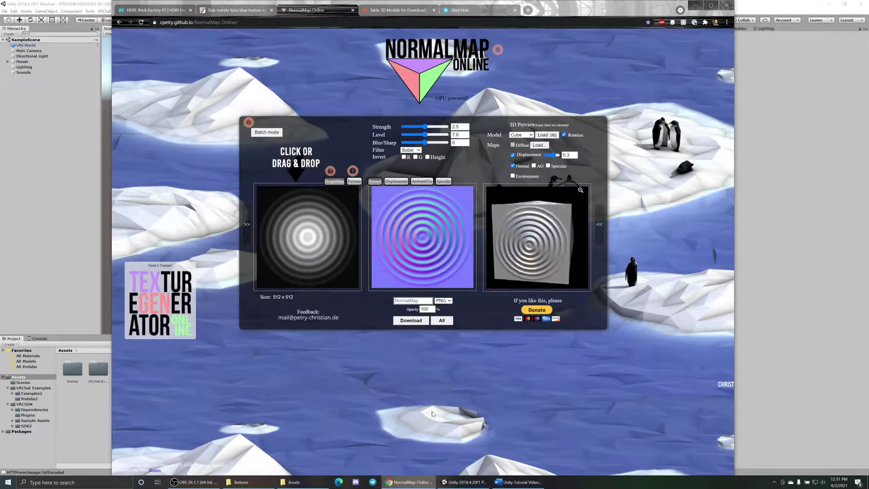
click(240, 481)
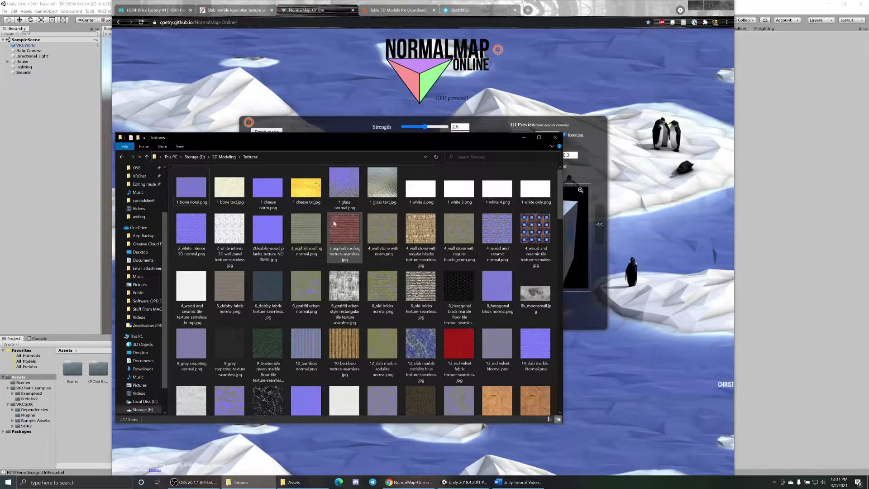
scroll(386, 235, down, 5)
click(387, 260)
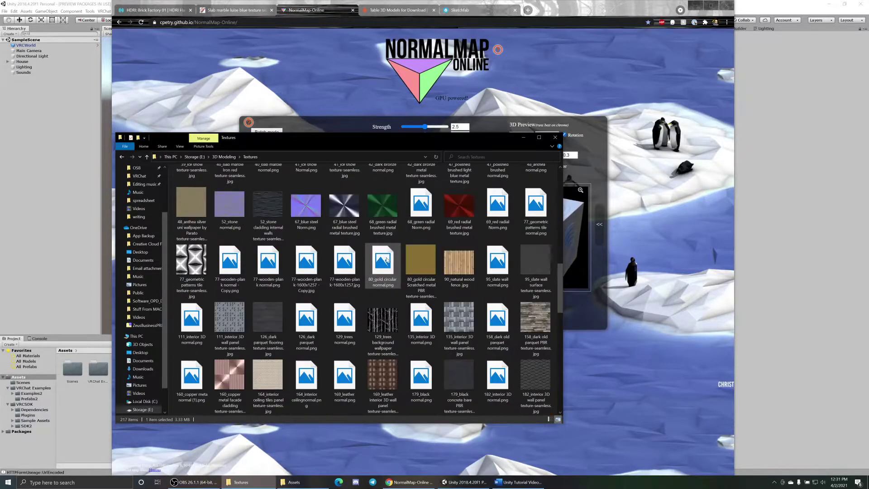
scroll(430, 267, up, 3)
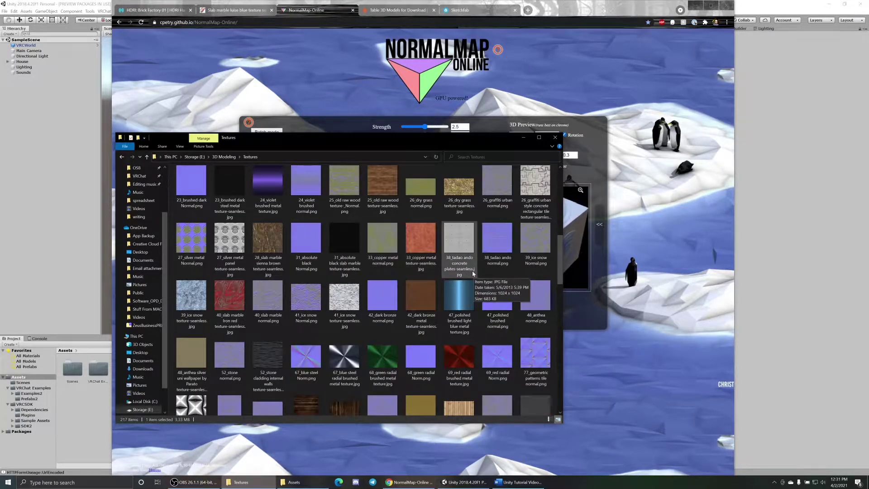
click(421, 240)
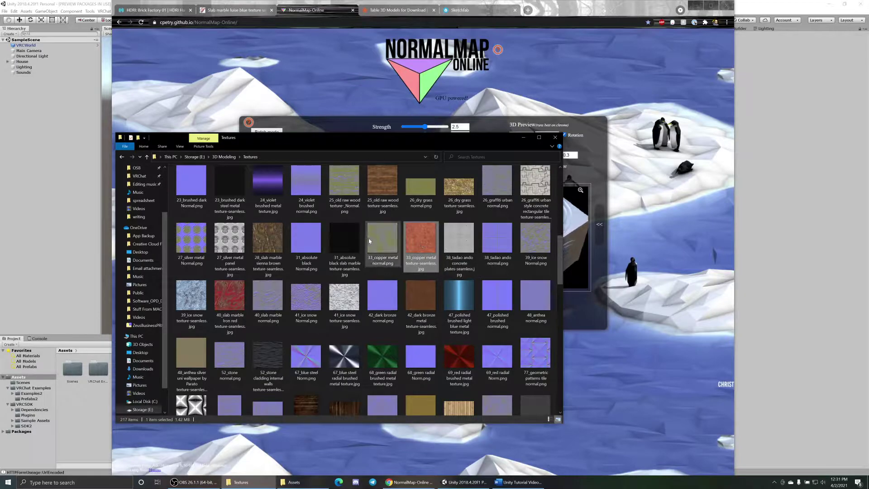
click(264, 243)
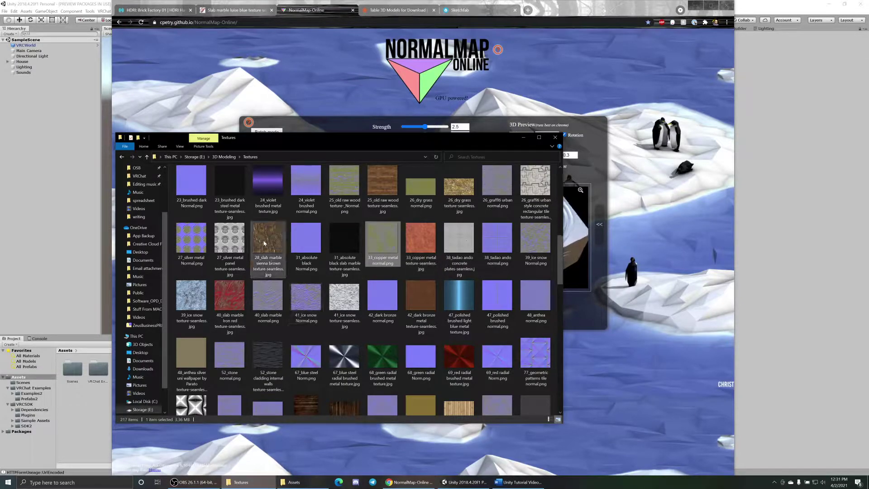
click(264, 243)
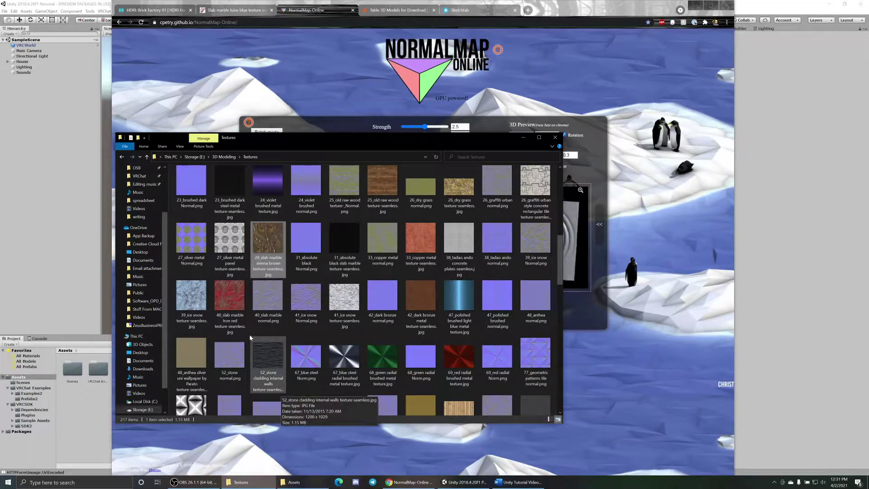
click(256, 301)
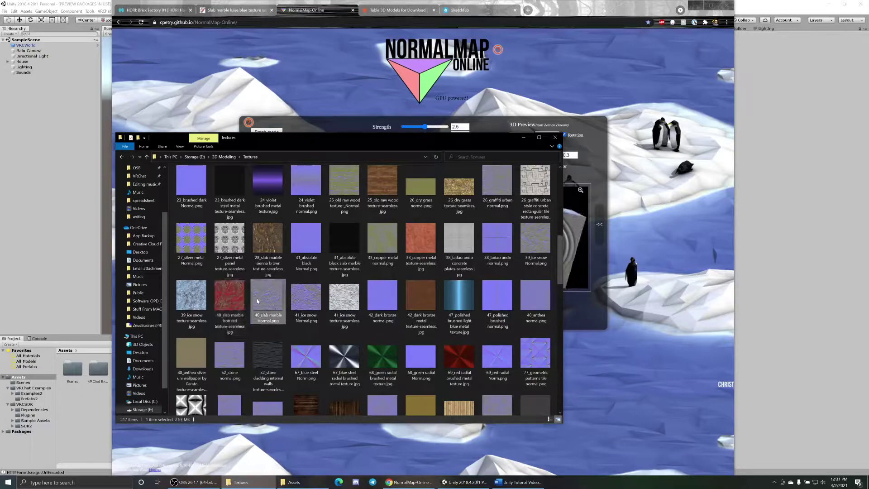
click(521, 136)
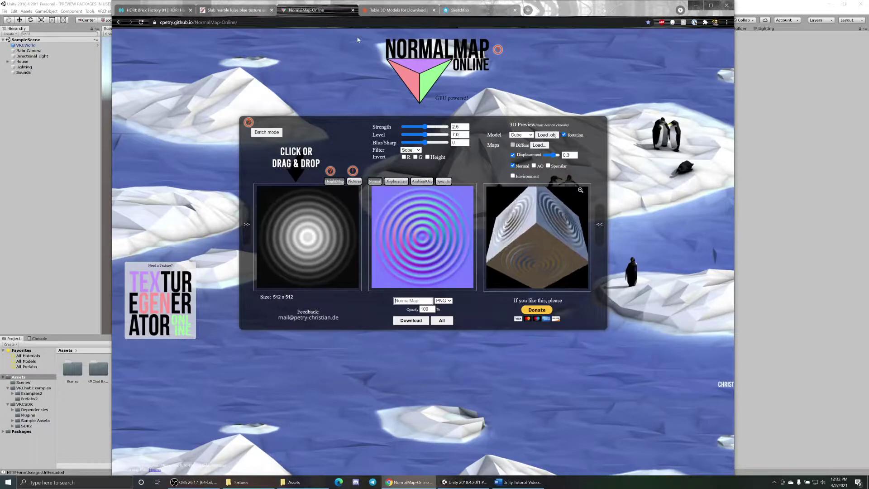
Glance at the TurboSquid and Sketchfab table results, then return to Unity's tiled-room scene
click(384, 10)
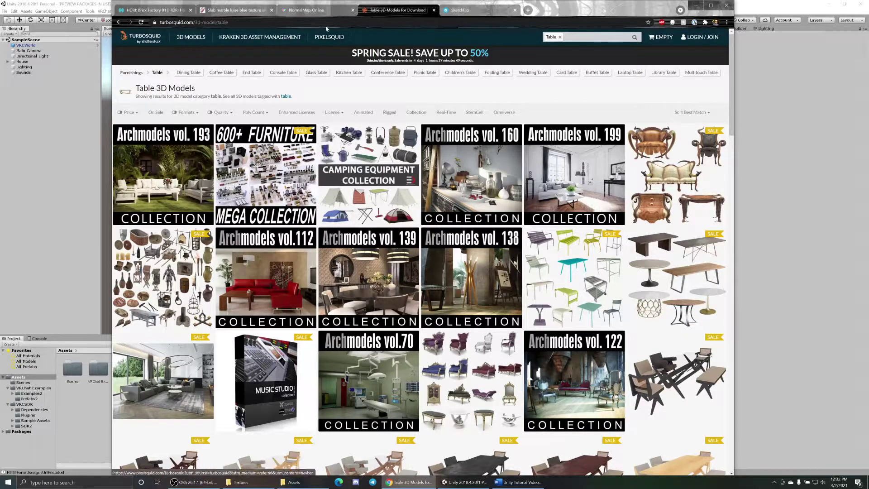
click(471, 13)
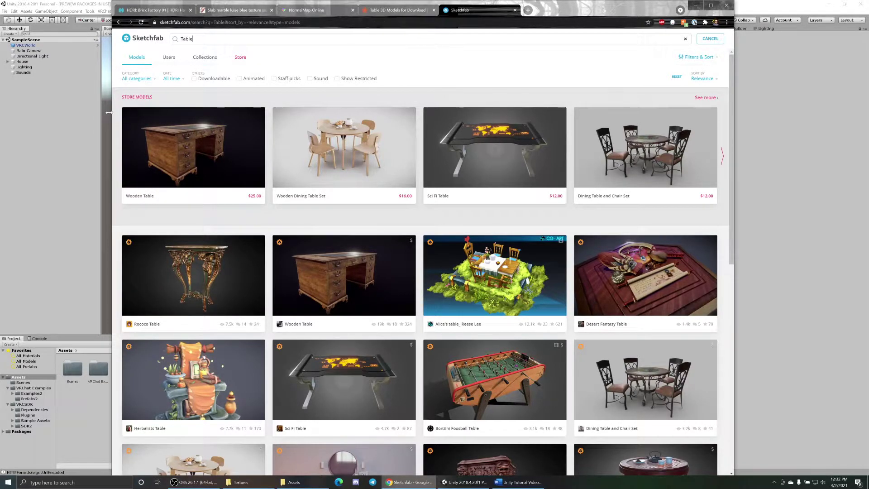
click(83, 109)
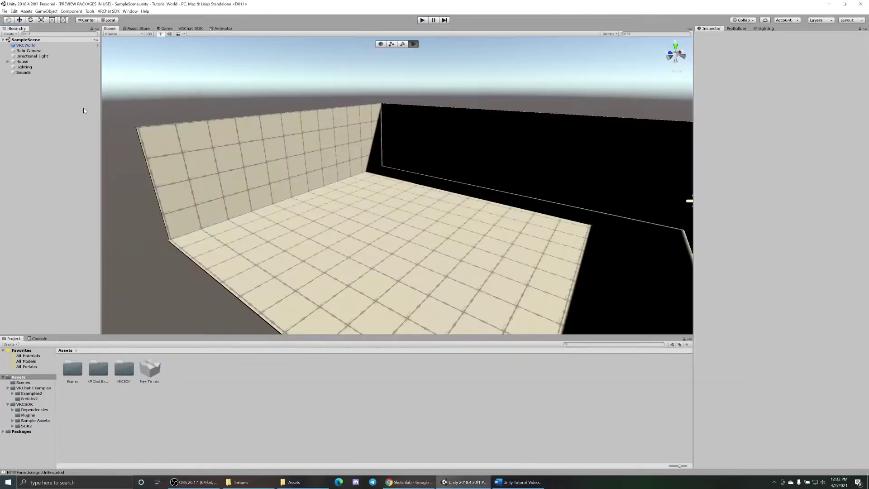
Search the Unity Asset Store for 'table' with a $0 maximum price, then return to Sketchfab
click(138, 28)
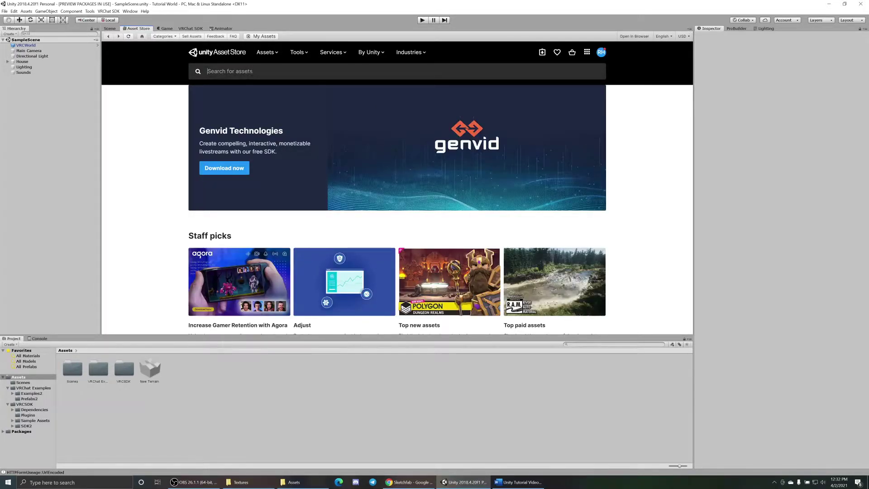
text(table)
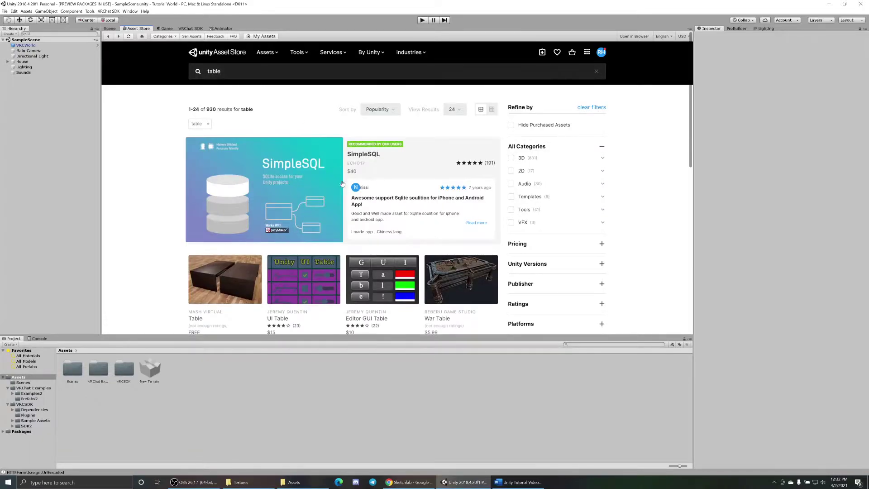
scroll(522, 172, down, 2)
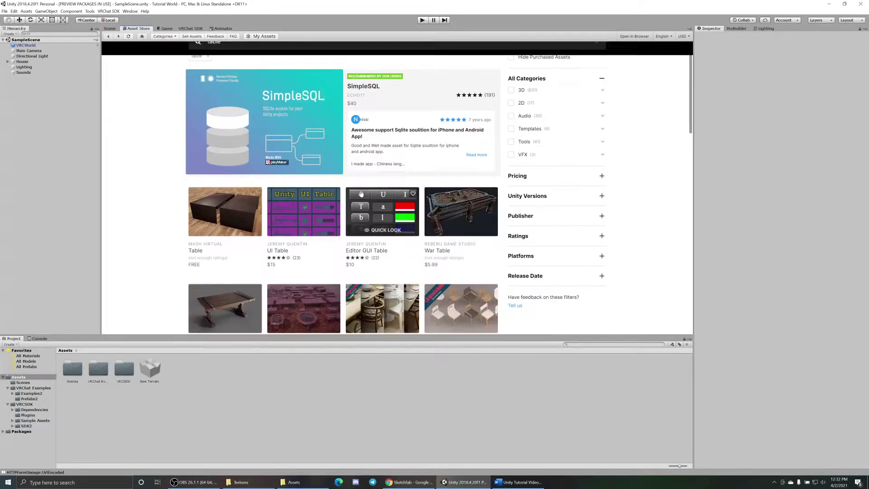
click(587, 179)
drag(601, 186, 512, 186)
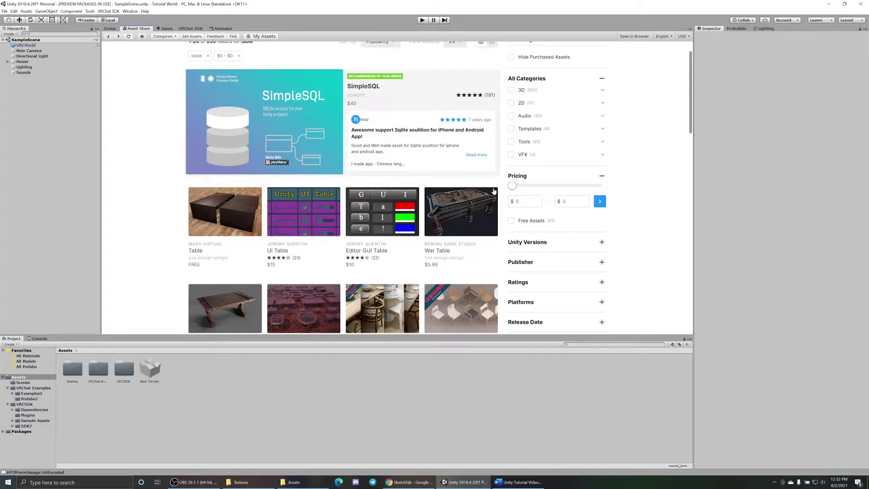
click(599, 201)
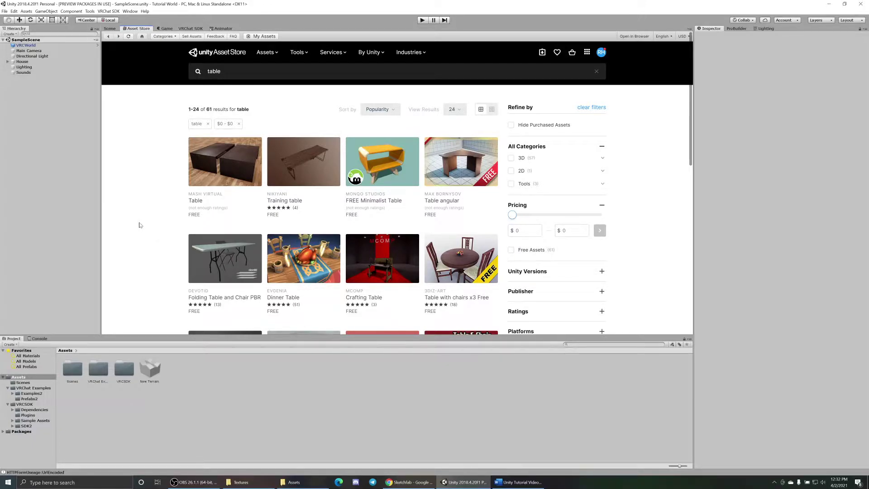
click(407, 481)
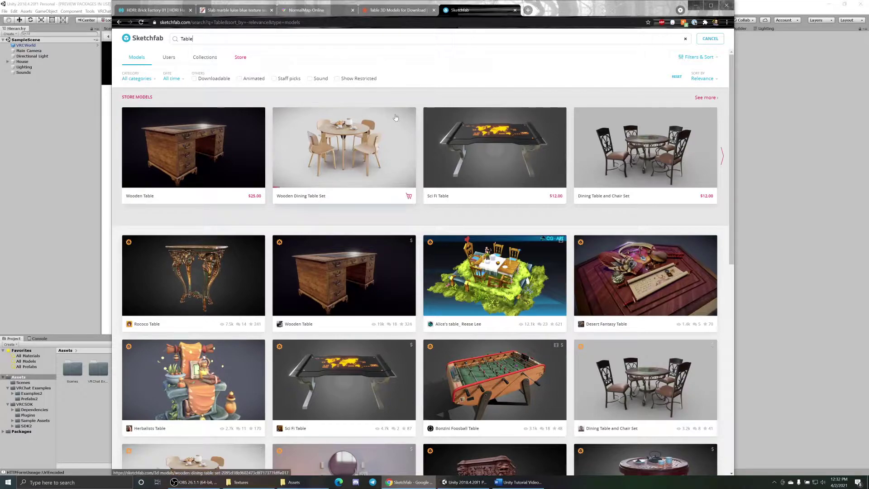
Restrict Sketchfab's Table results to Downloadable models and open the Egyptian Table page
click(404, 10)
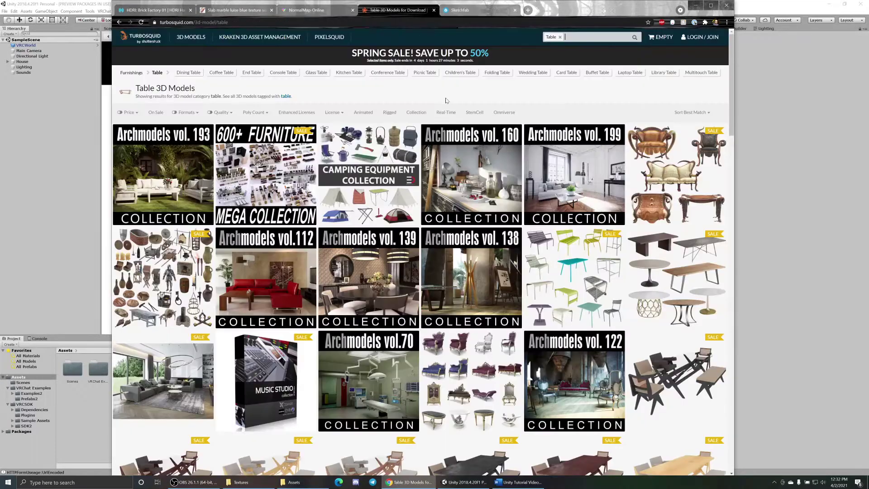
click(479, 10)
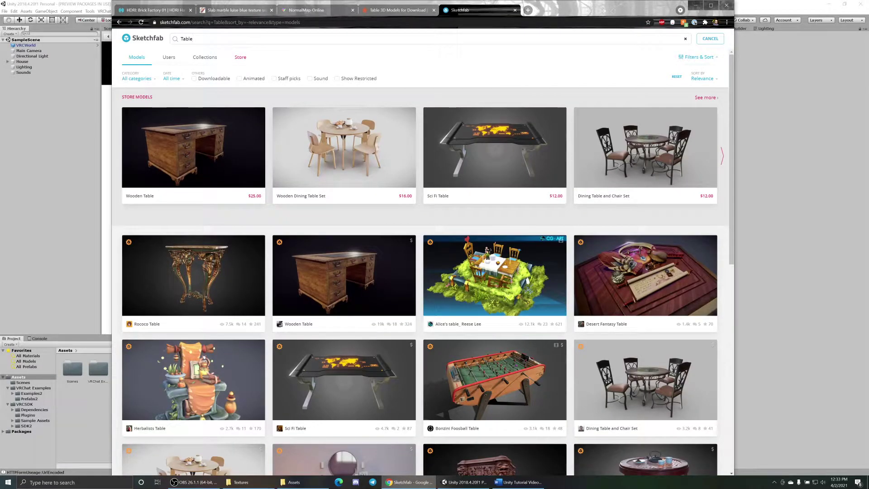
click(195, 80)
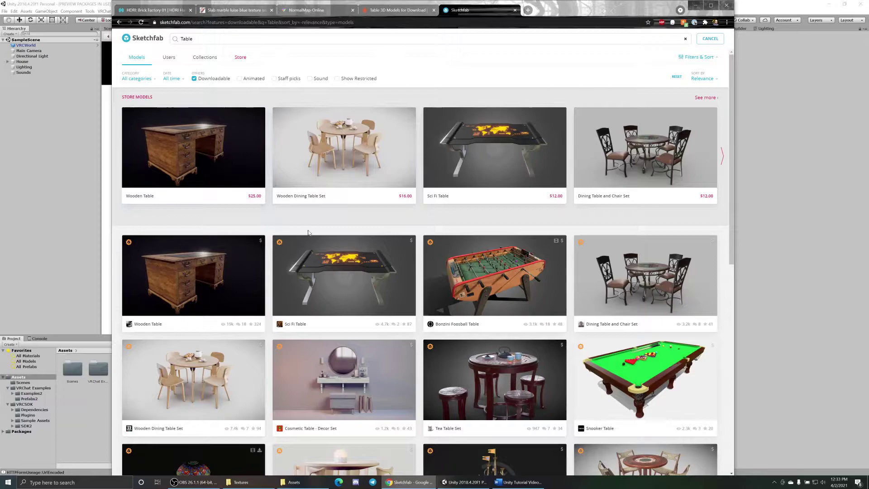
scroll(312, 230, down, 1)
scroll(311, 229, down, 3)
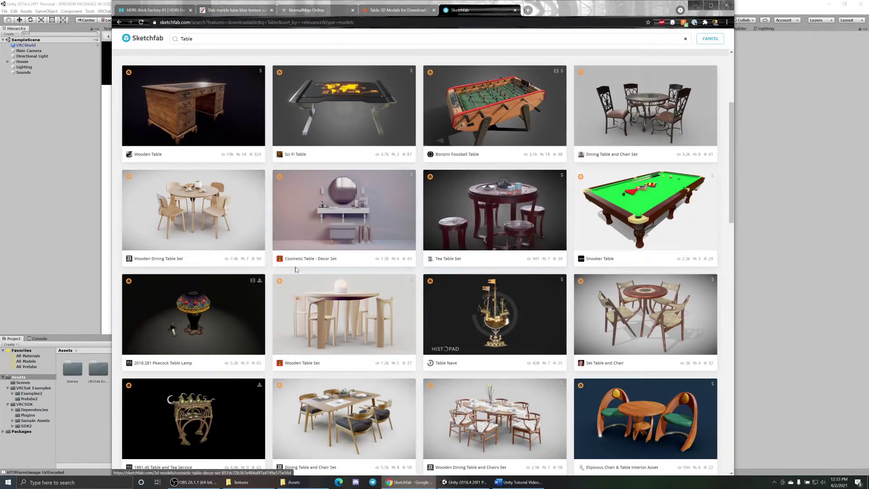
scroll(343, 303, down, 7)
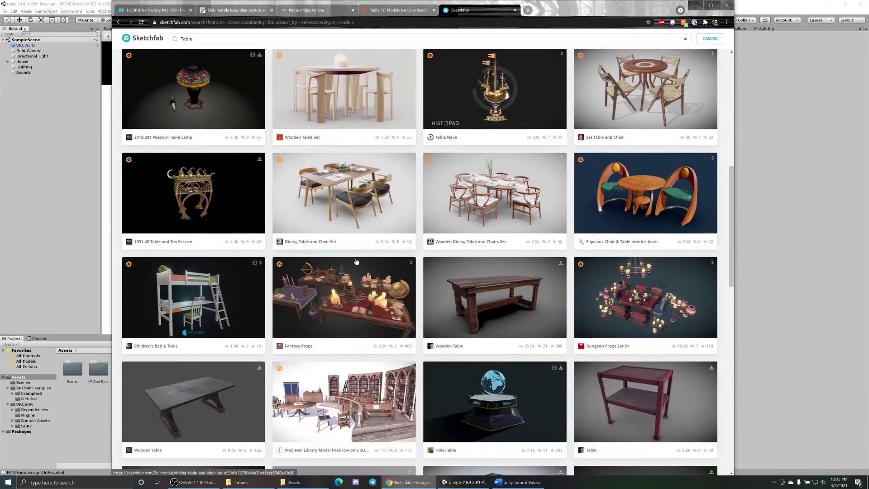
scroll(351, 244, down, 2)
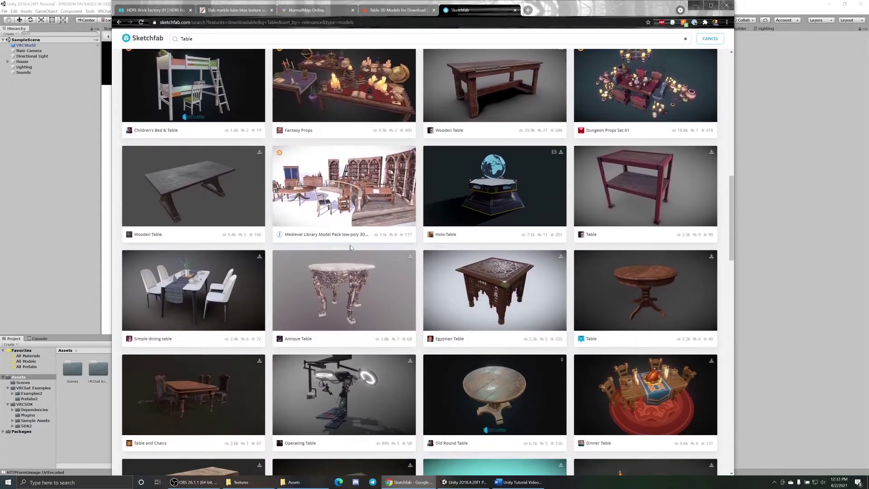
scroll(371, 273, down, 1)
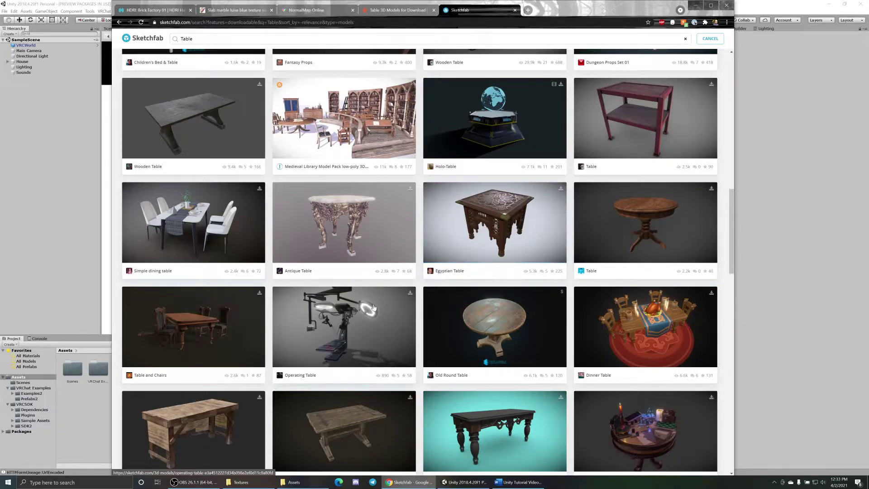
click(507, 218)
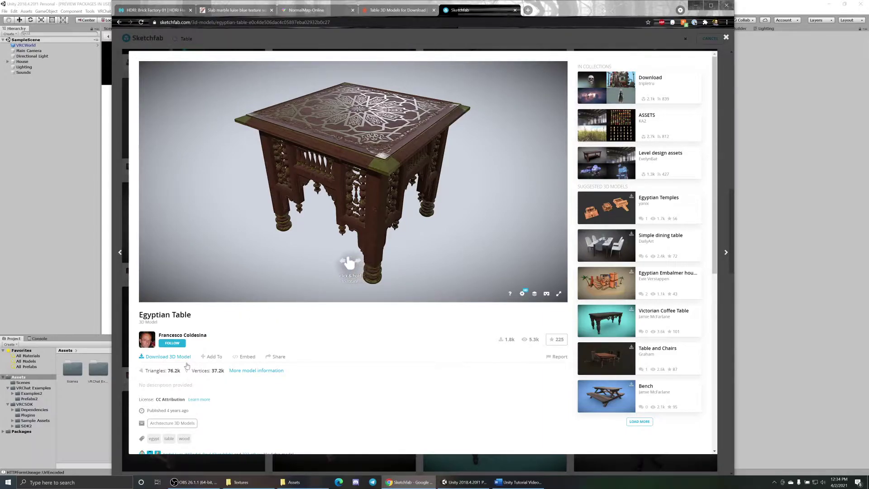
Note the Egyptian Table's 76.2k triangles, orbit it to a low side view, and close it
double_click(173, 371)
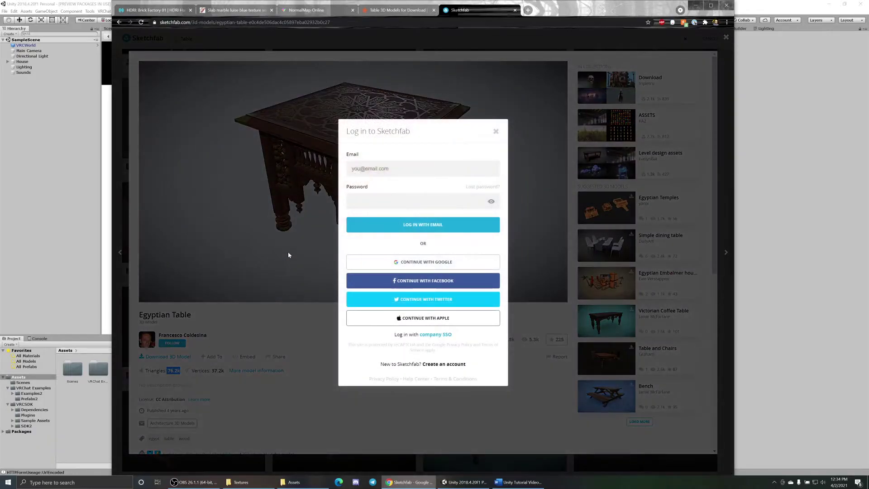
click(290, 258)
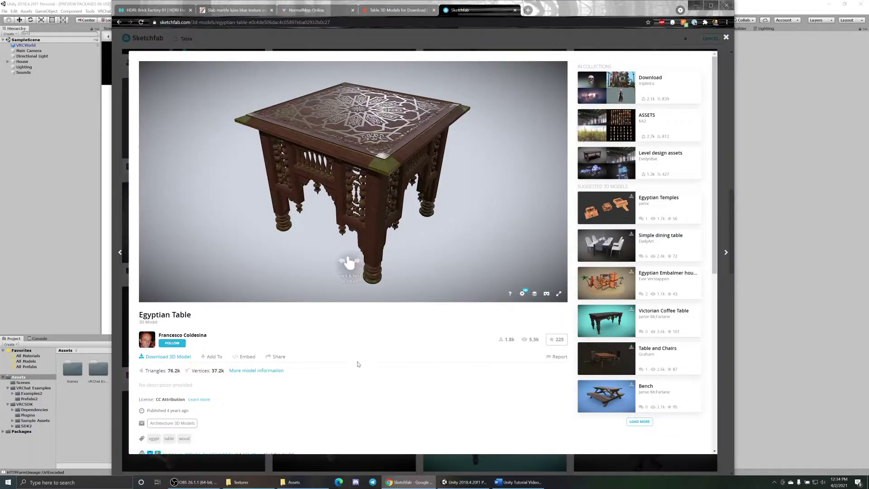
scroll(364, 358, down, 1)
scroll(362, 360, up, 1)
drag(373, 124, 475, 90)
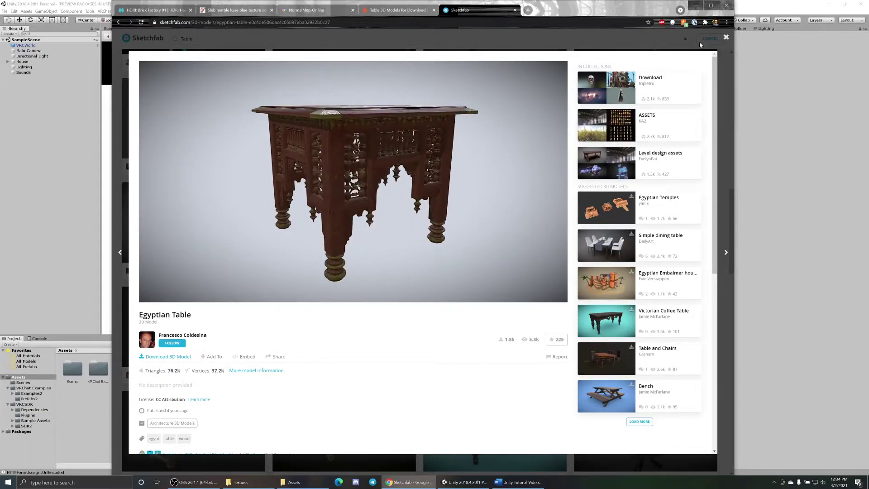
click(726, 40)
scroll(633, 208, down, 1)
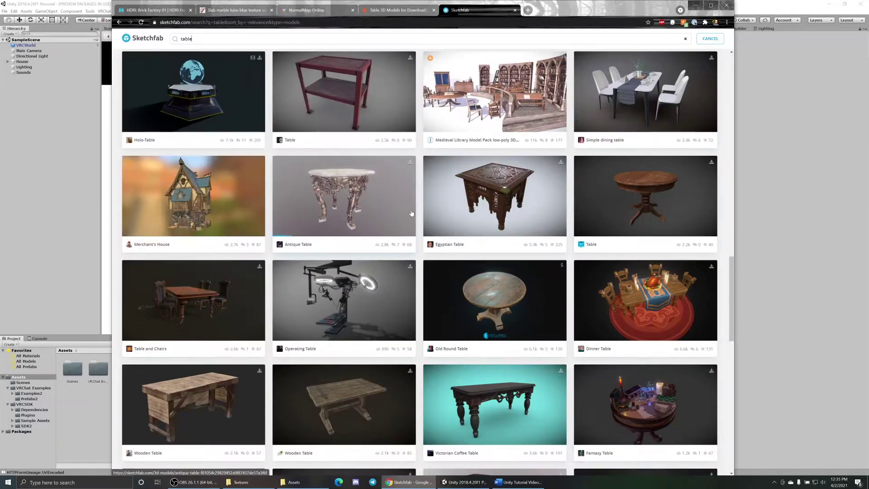
Open the 3.4k-triangle round wooden Table, orbit it to a side view, then close it
click(632, 207)
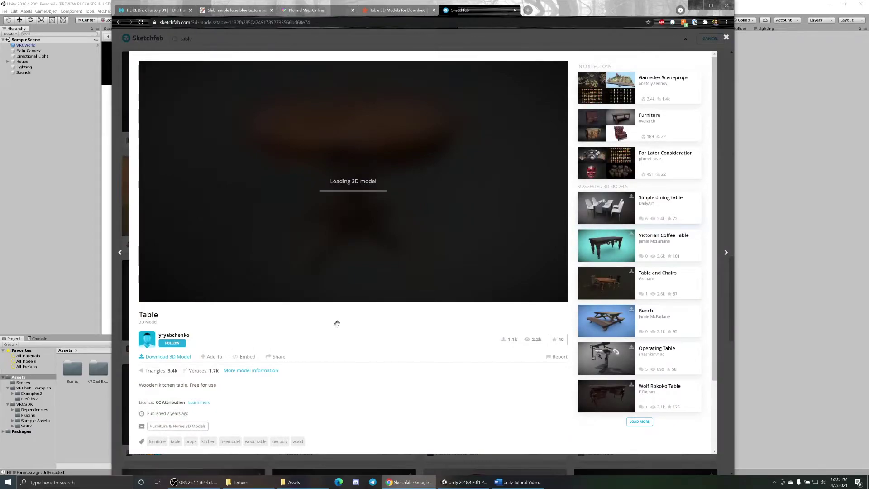
right_click(578, 482)
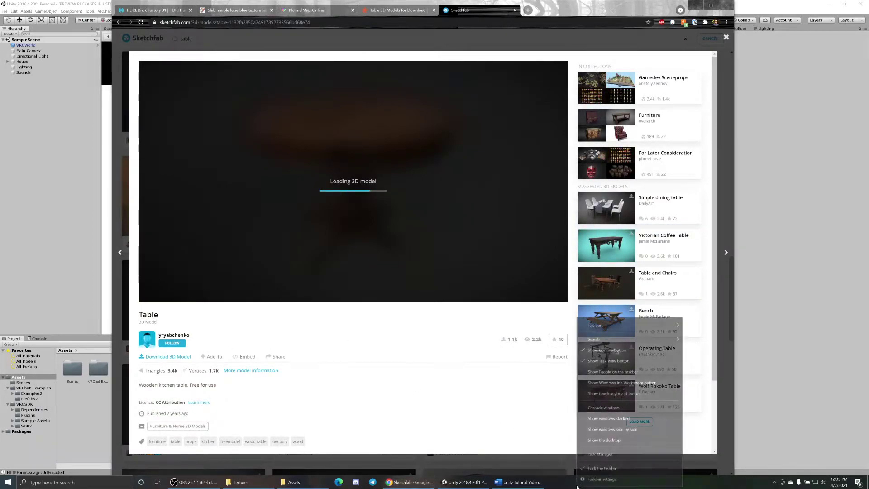
click(316, 343)
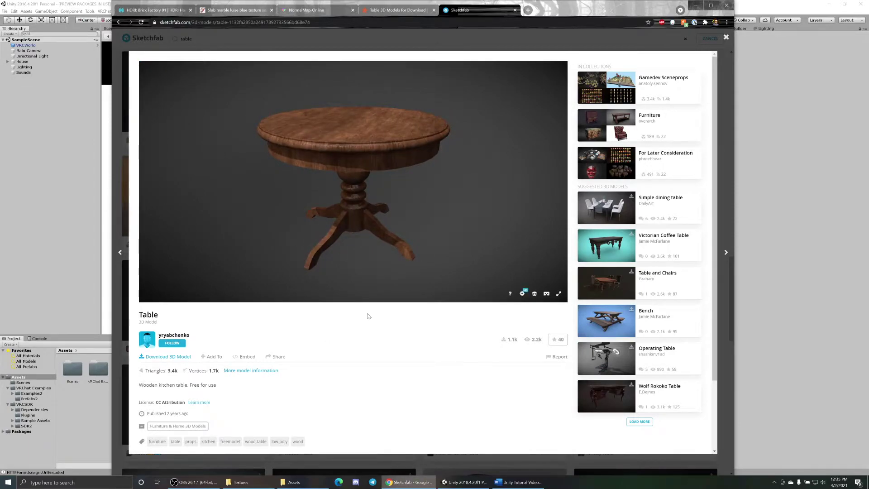
mouse_move(301, 151)
mouse_down()
mouse_move(339, 173)
mouse_move(375, 149)
mouse_move(346, 186)
mouse_move(430, 148)
mouse_move(347, 163)
mouse_up()
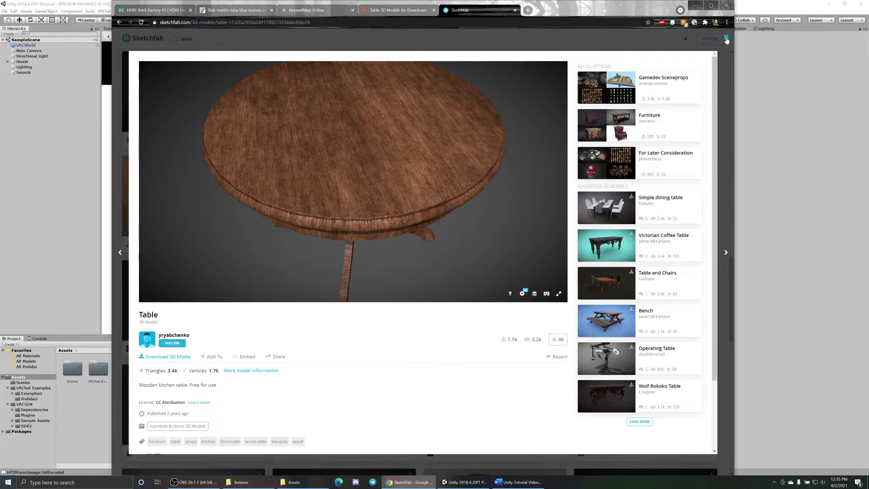
click(726, 39)
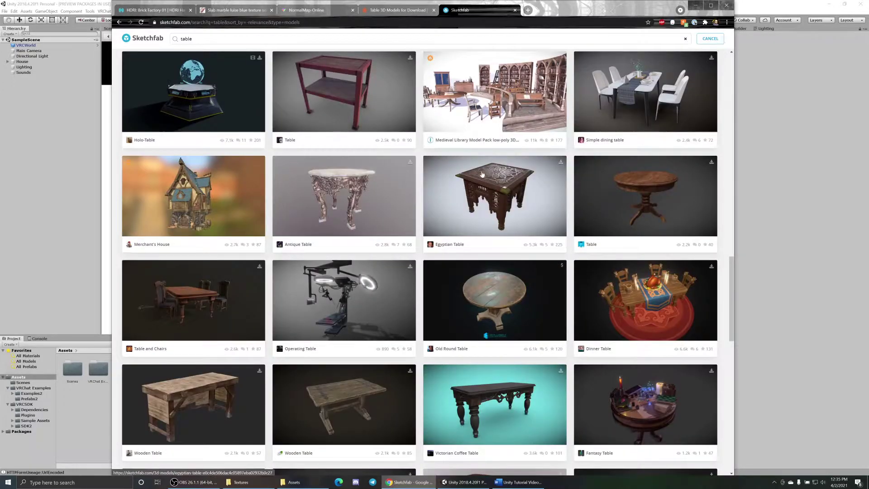
Scroll further through the downloadable table results, then move to TurboSquid's Table listing
scroll(458, 234, down, 8)
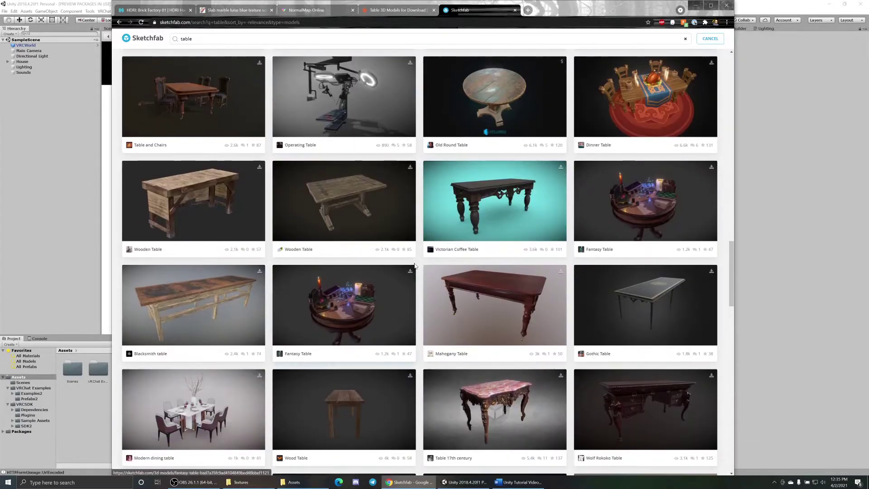
scroll(414, 255, down, 3)
scroll(404, 248, down, 3)
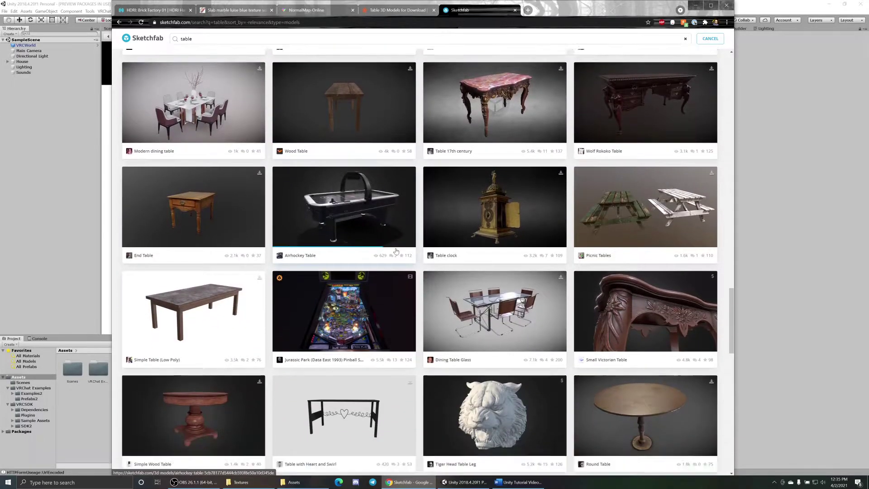
scroll(403, 244, down, 3)
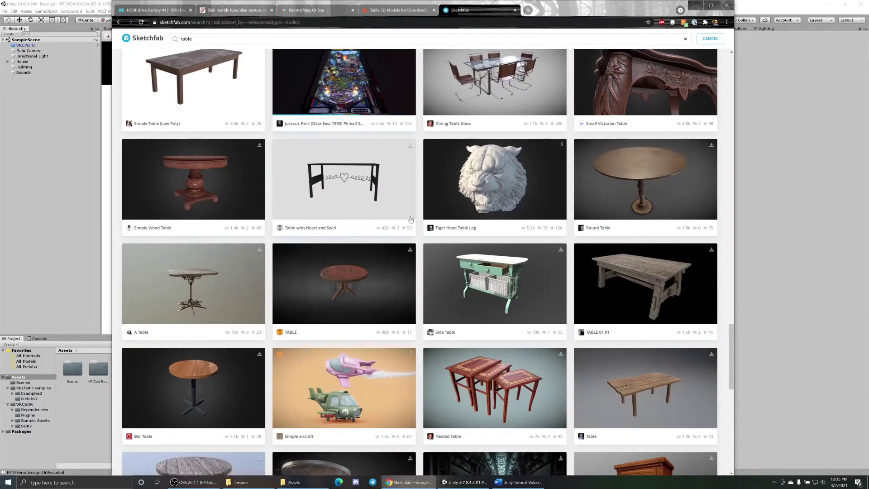
click(412, 10)
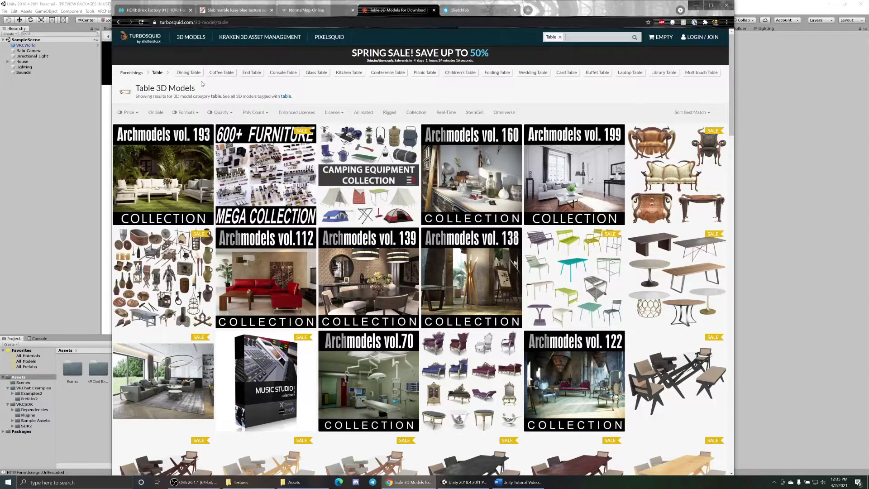
Filter TurboSquid's table models to free ones available in both .obj and .fbx formats
click(127, 112)
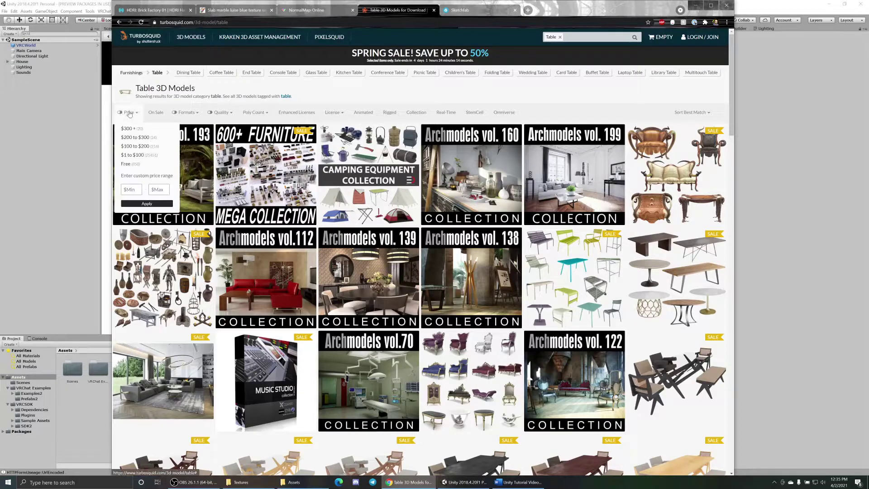
click(126, 164)
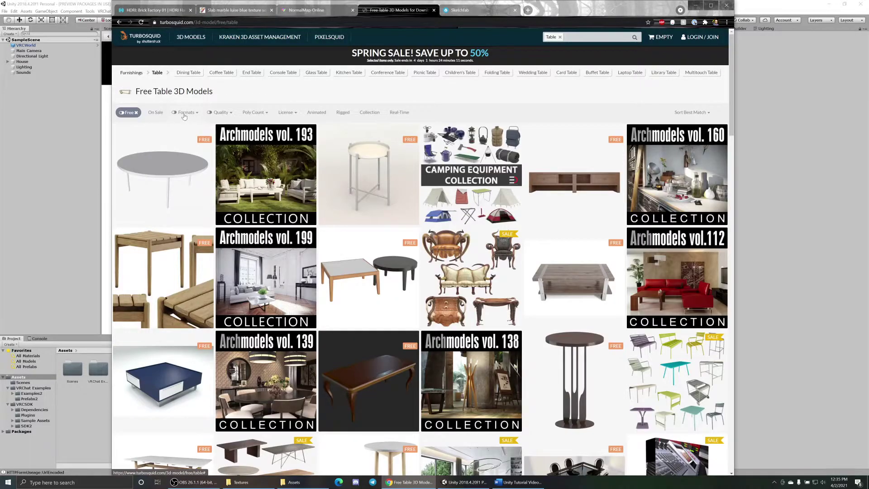
click(185, 114)
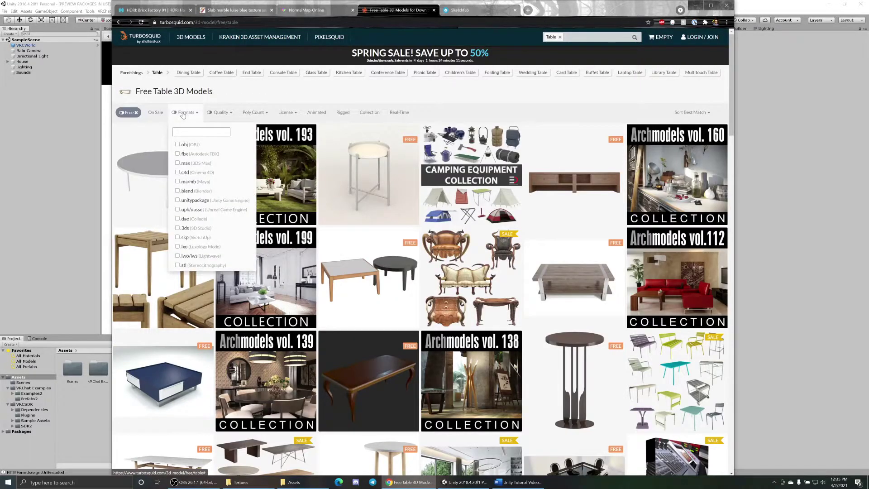
click(177, 145)
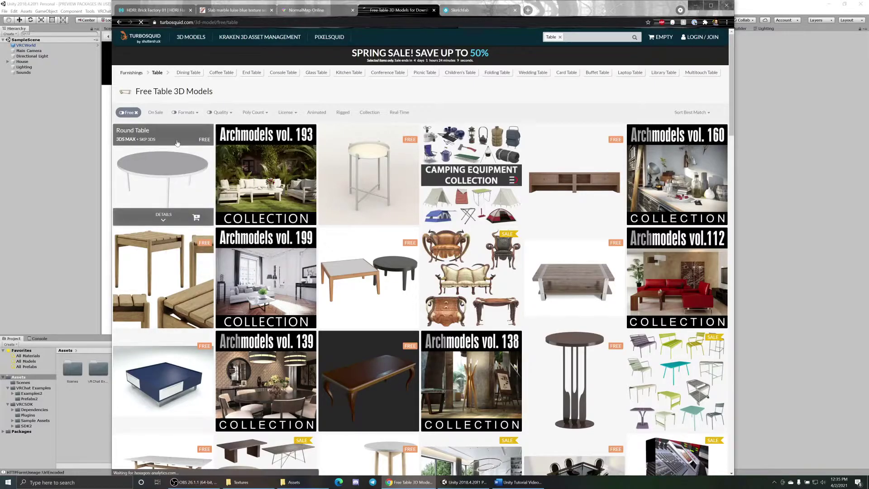
click(201, 113)
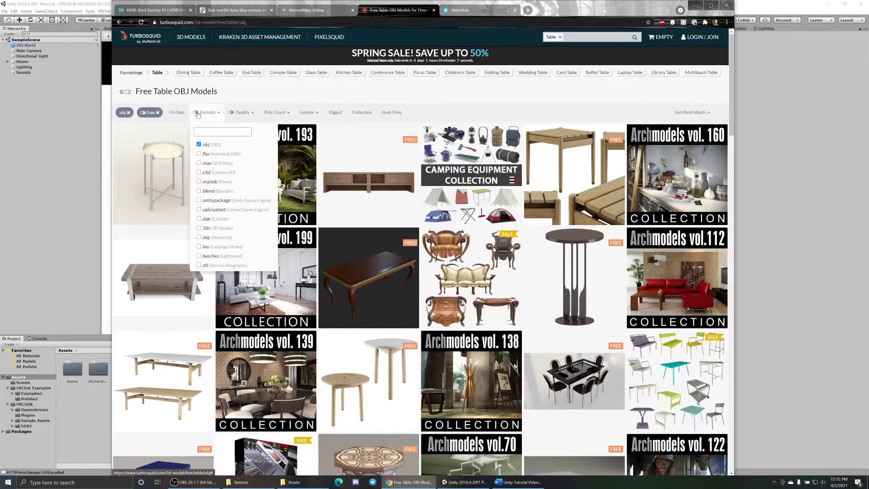
click(198, 154)
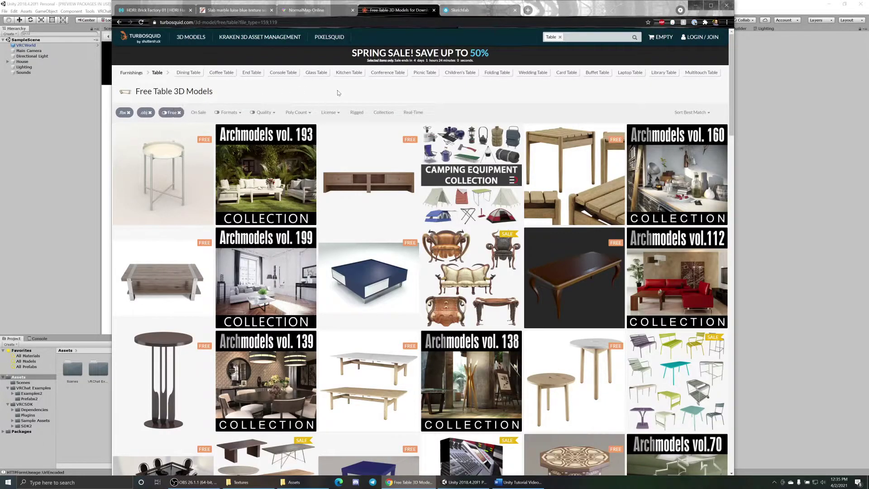
mouse_move(358, 188)
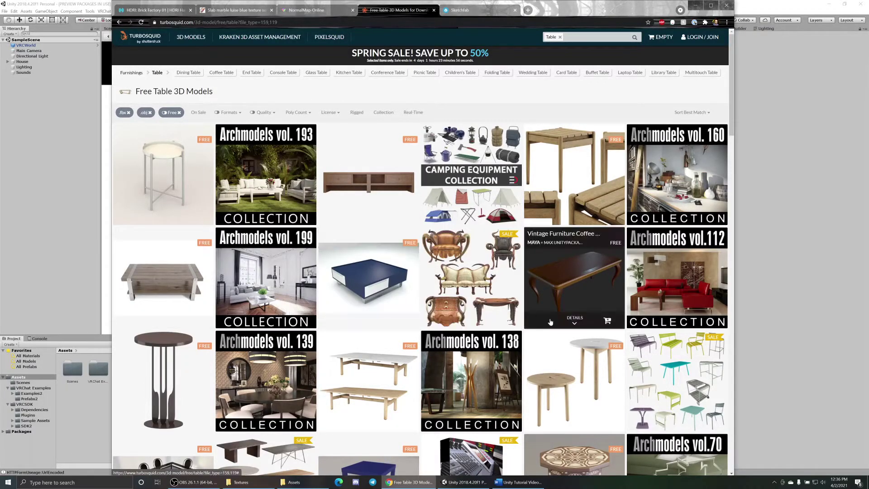
mouse_move(602, 256)
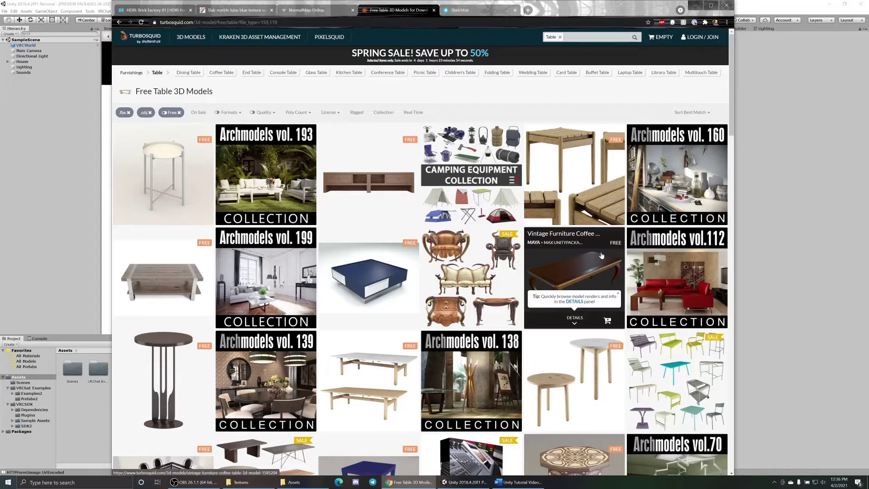
Open the Vintage Furniture Coffee Table model page on TurboSquid and start its download
click(578, 303)
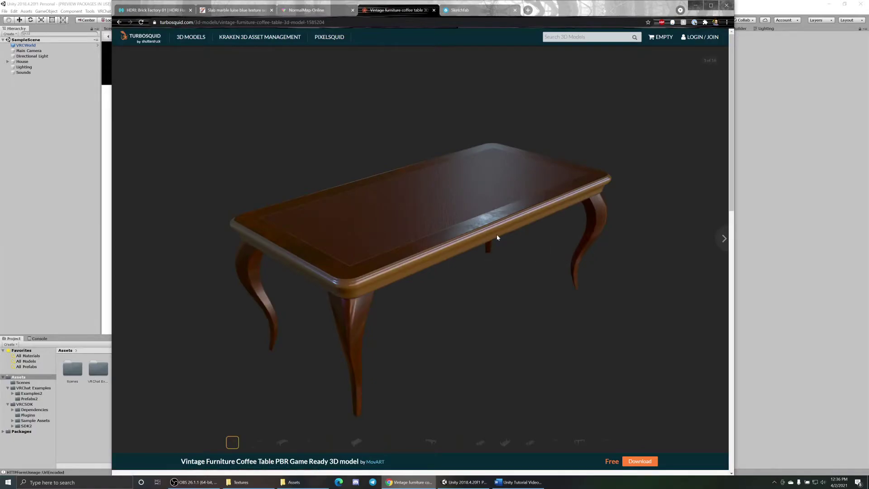
scroll(590, 359, down, 6)
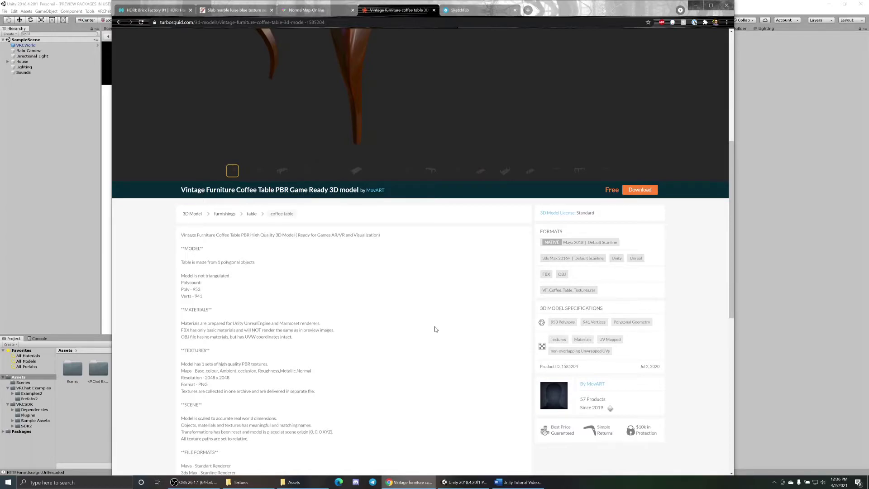
scroll(434, 329, up, 4)
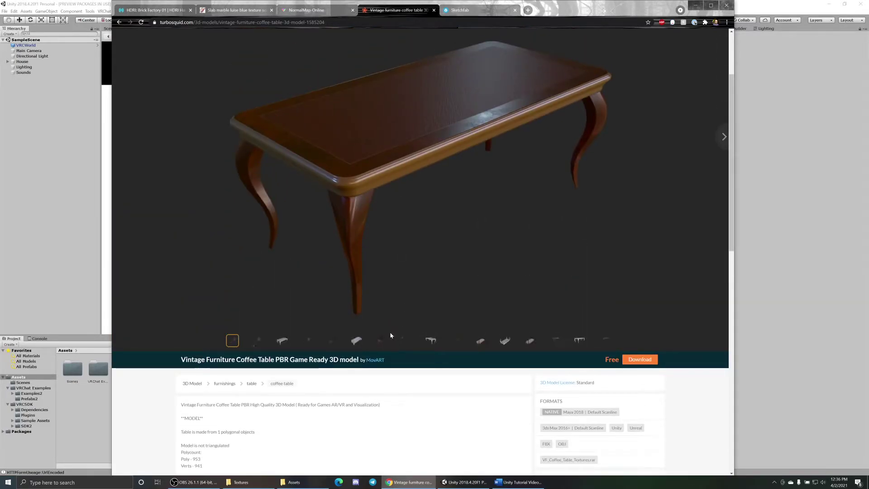
scroll(431, 387, down, 2)
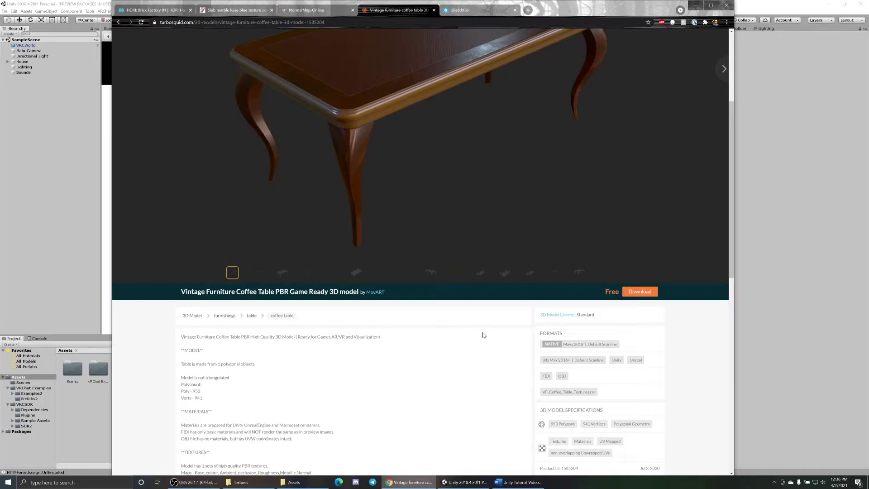
click(635, 292)
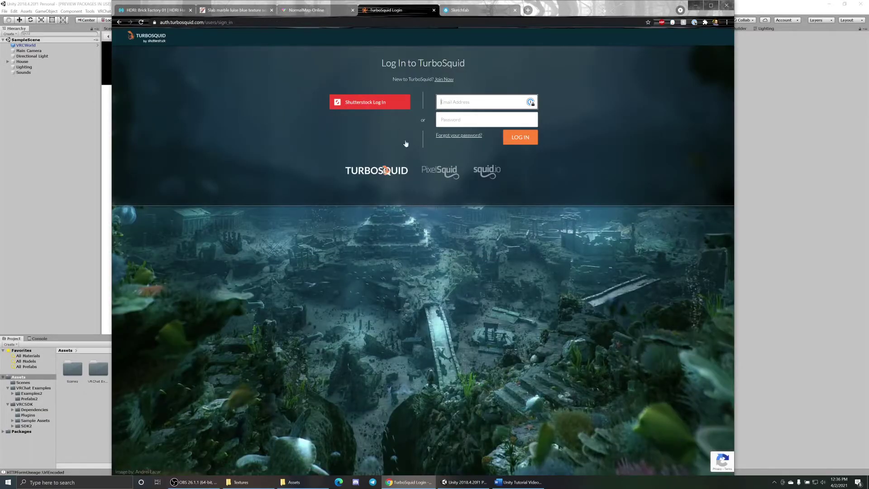
Switch to the Sketchfab tab and minimize the browser to show the Unity scene
click(447, 10)
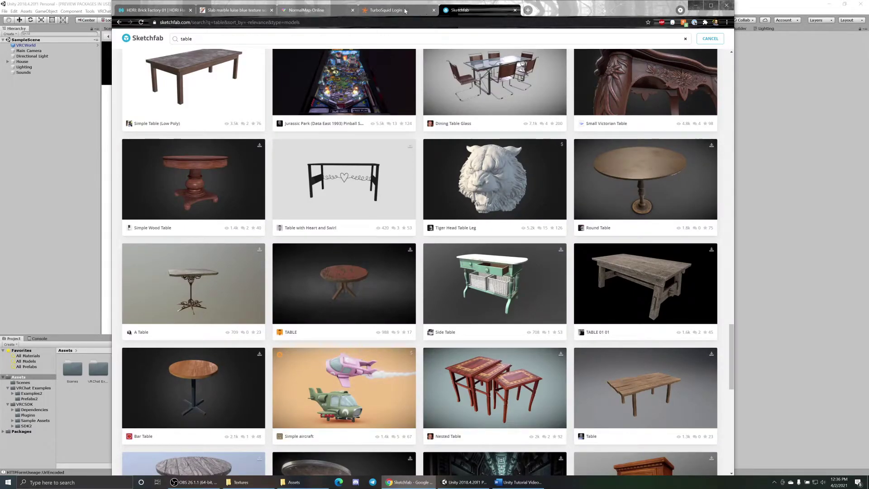
key(super+Down)
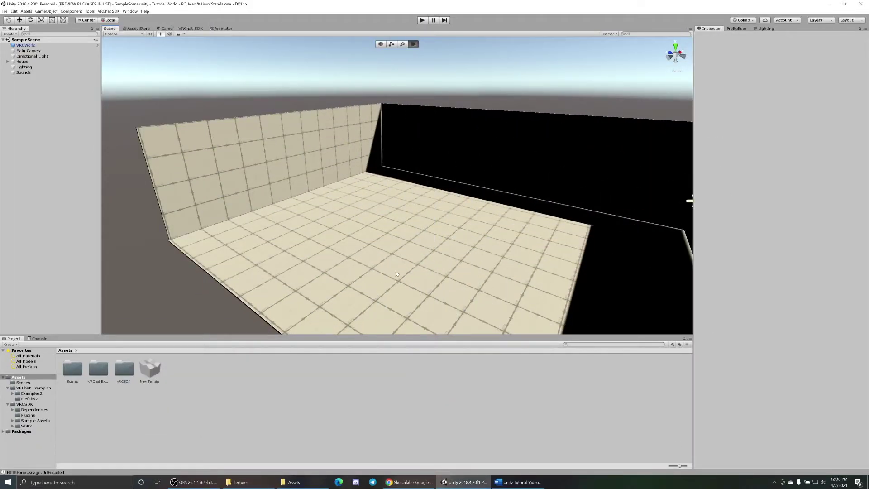
scroll(395, 273, down, 5)
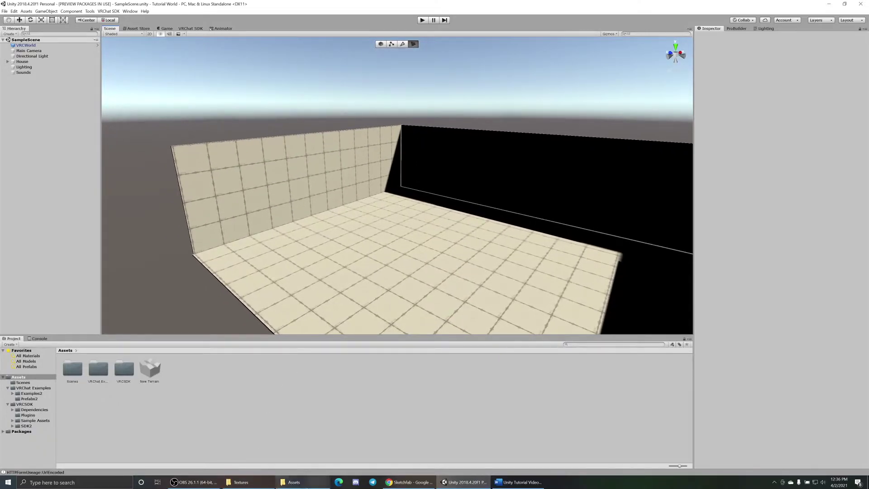
Import horse_FBX.fbx from the Assets folder in File Explorer into Unity's Project panel
click(304, 483)
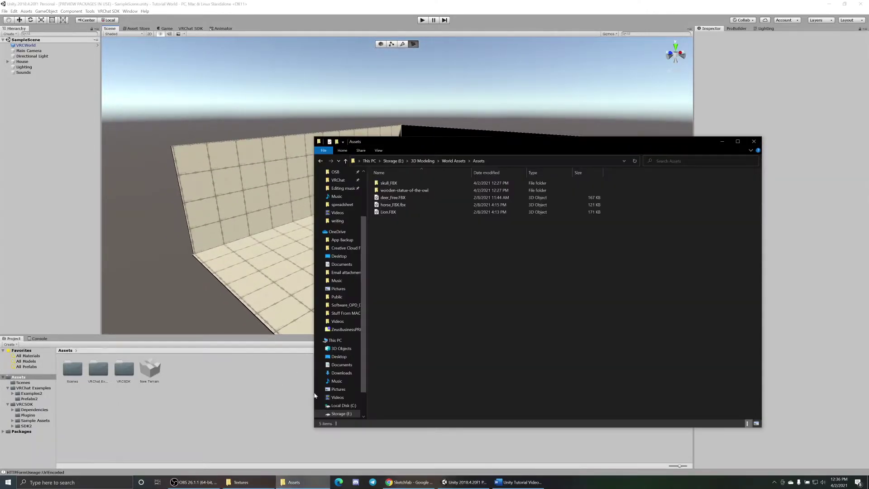
double_click(393, 190)
double_click(389, 183)
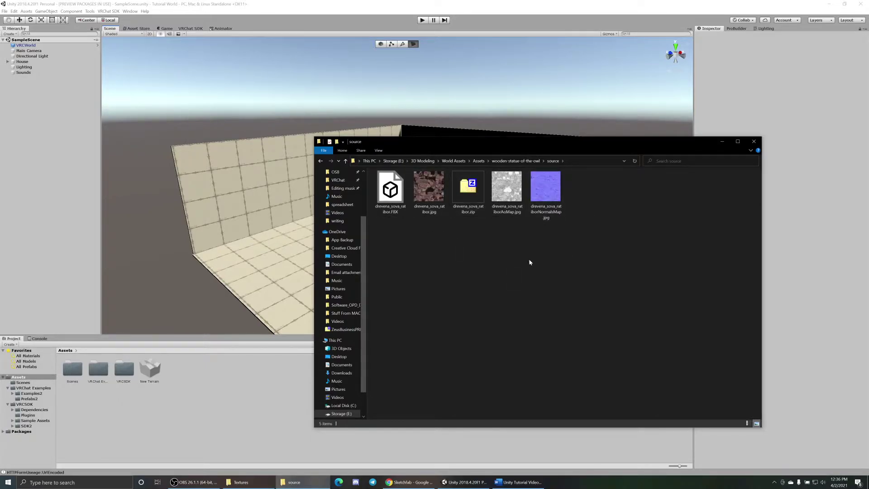
key(BackSpace)
key(BackSpace)
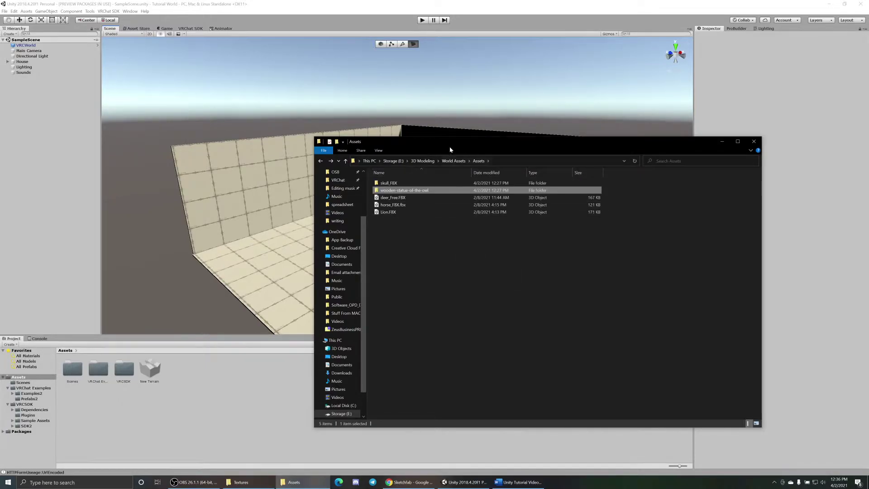
drag(438, 146, 552, 139)
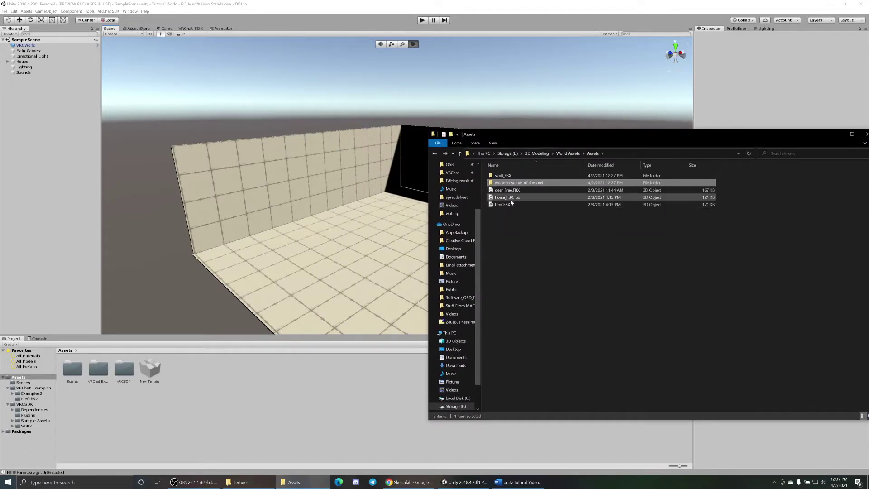
click(508, 200)
drag(508, 202, 255, 383)
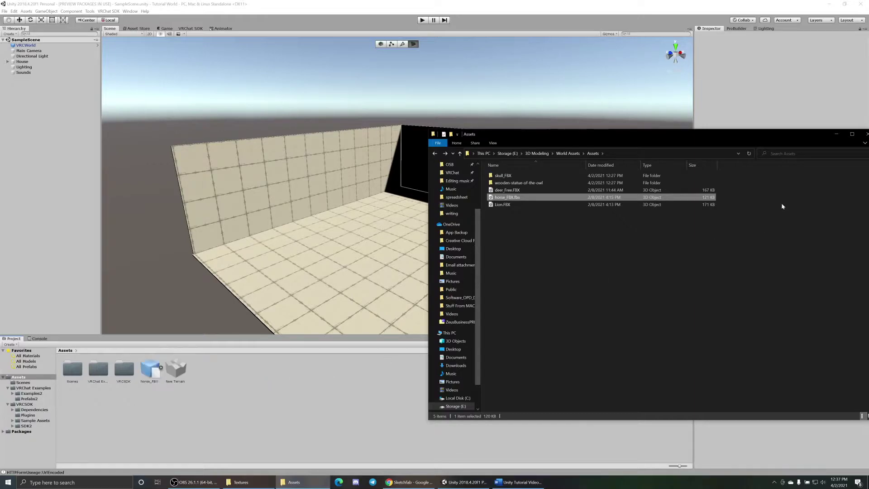
click(834, 134)
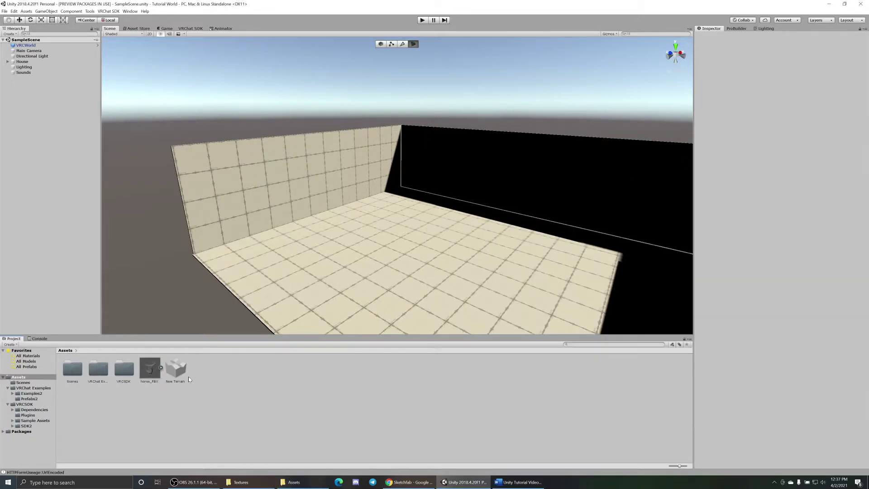
Create a folder named Assets and move horse_FBX into it
right_click(20, 377)
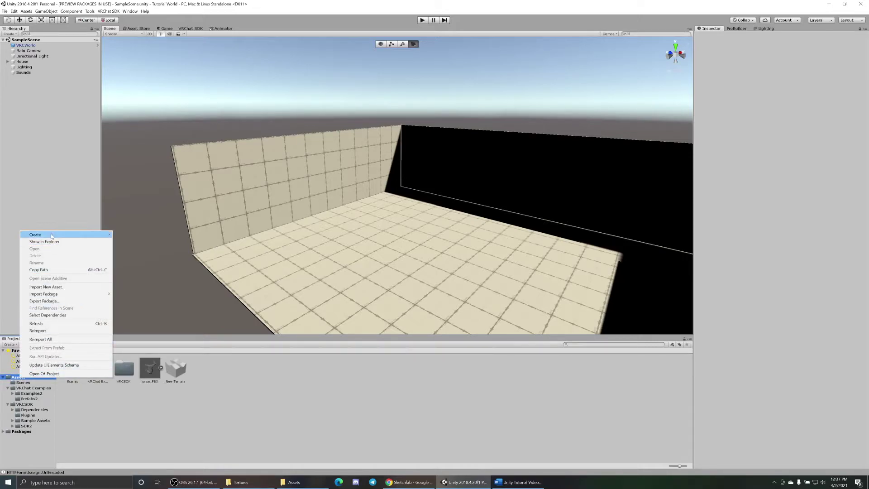
mouse_move(54, 234)
click(131, 233)
text(A)
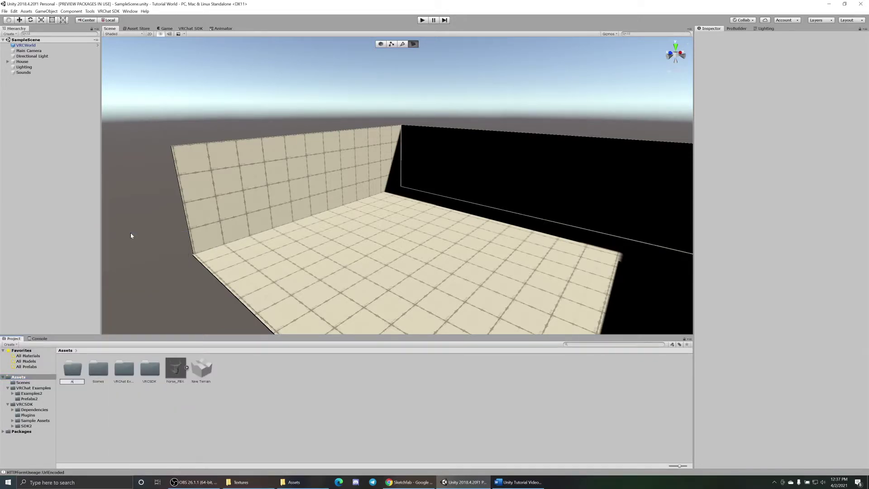
text(ssets)
key(Return)
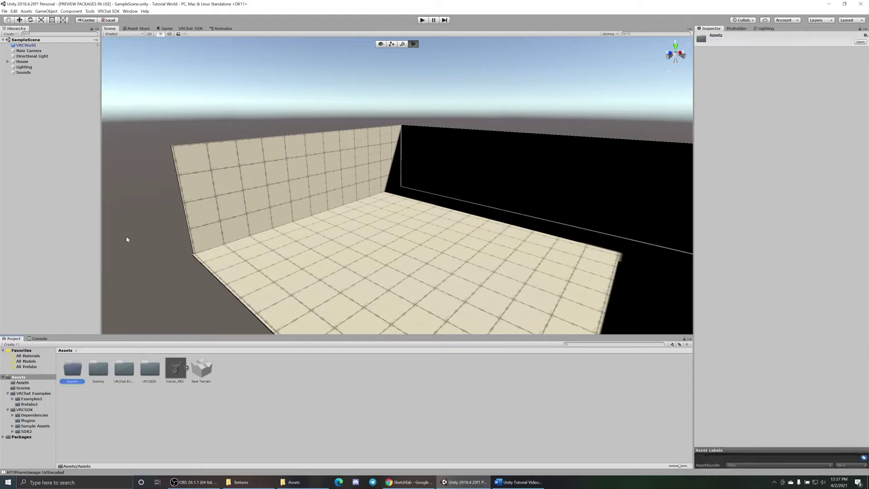
drag(176, 368, 73, 370)
double_click(74, 372)
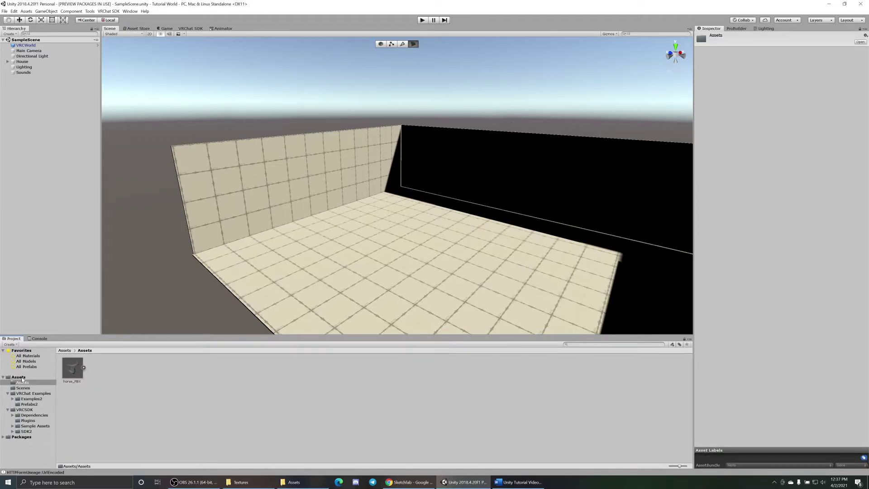
Add a Textures folder, then place the horse model onto the room floor
right_click(21, 378)
mouse_move(90, 234)
click(128, 234)
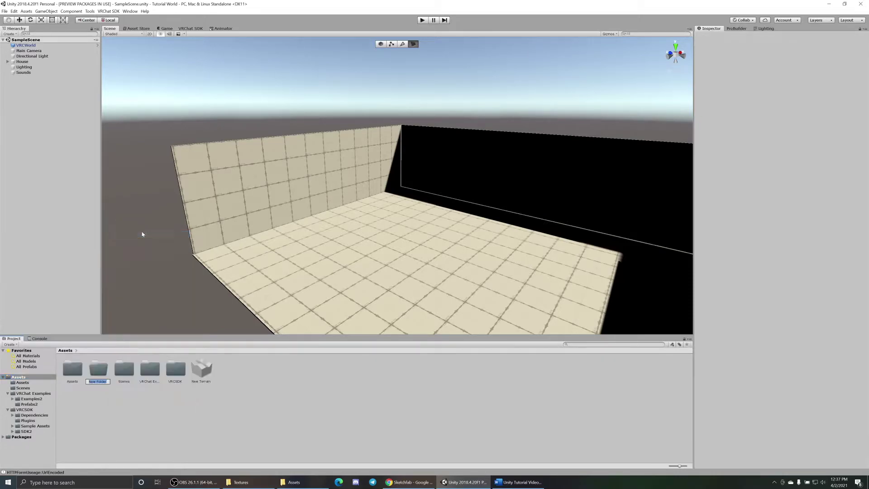
text(Textures)
key(Return)
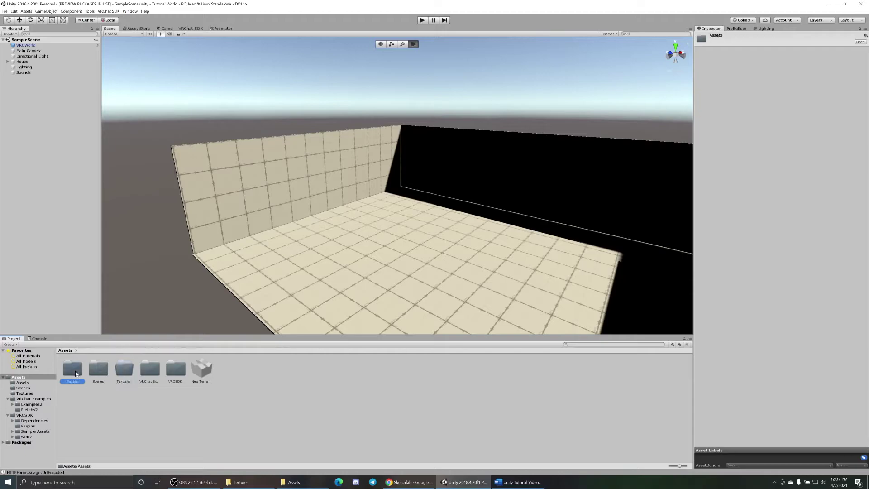
double_click(72, 368)
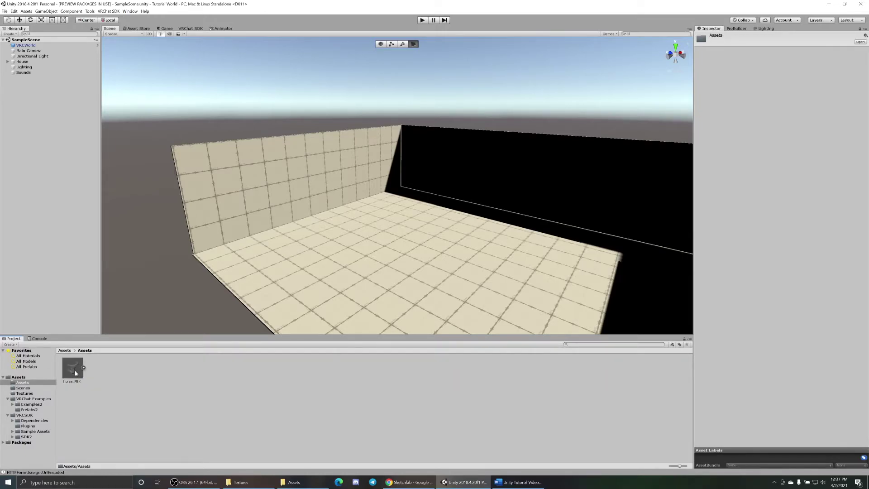
drag(75, 373, 465, 220)
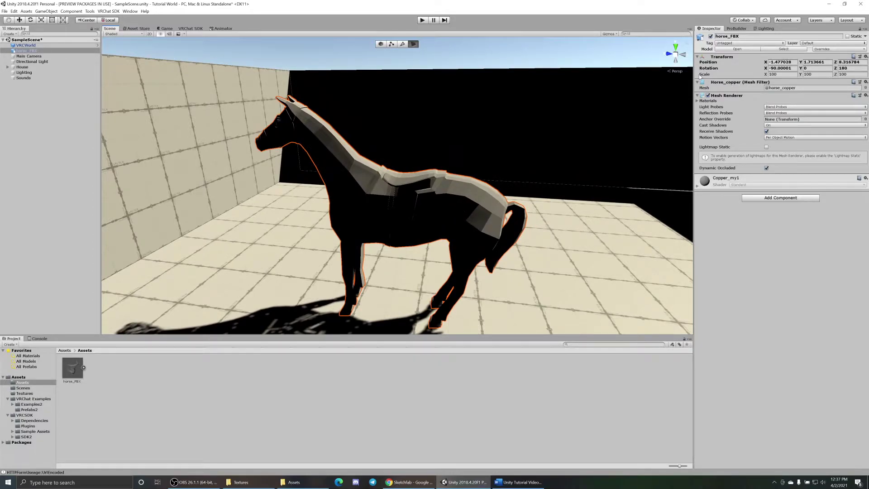
Set the horse_FBX scale to 1 on X, Y and Z
click(779, 74)
text(1)
key(Tab)
text(1)
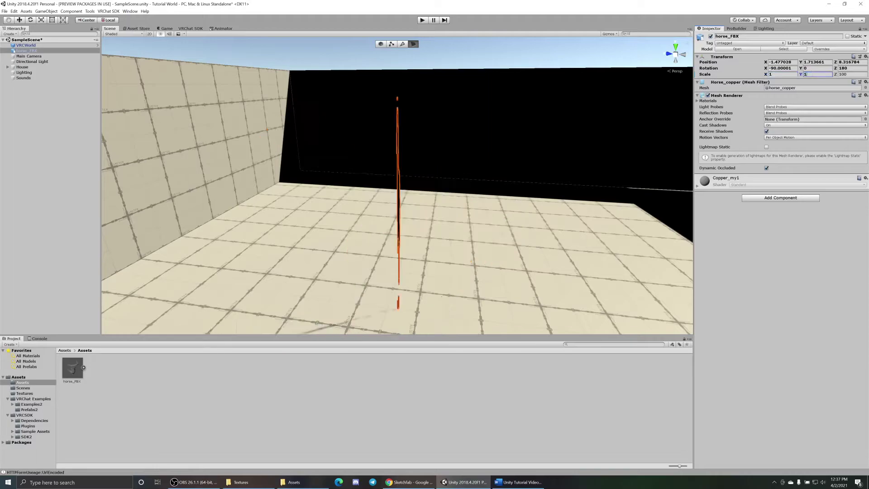
key(Tab)
text(1)
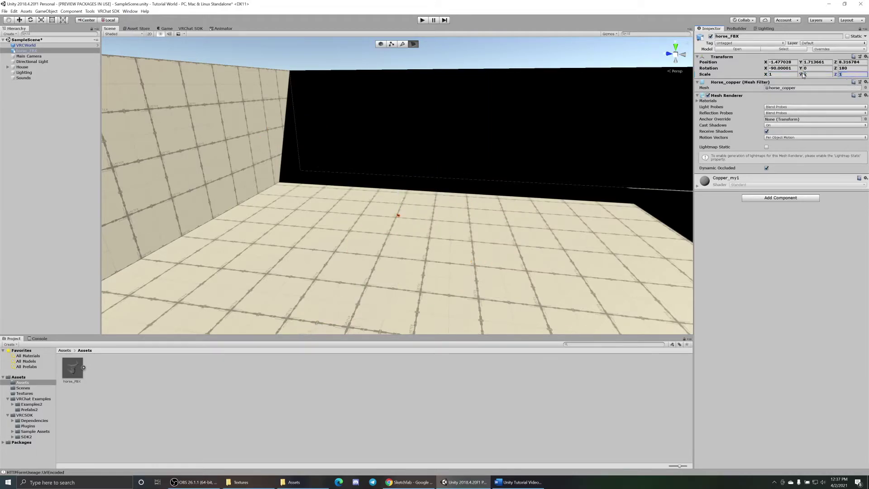
alt+drag(405, 223, 434, 213)
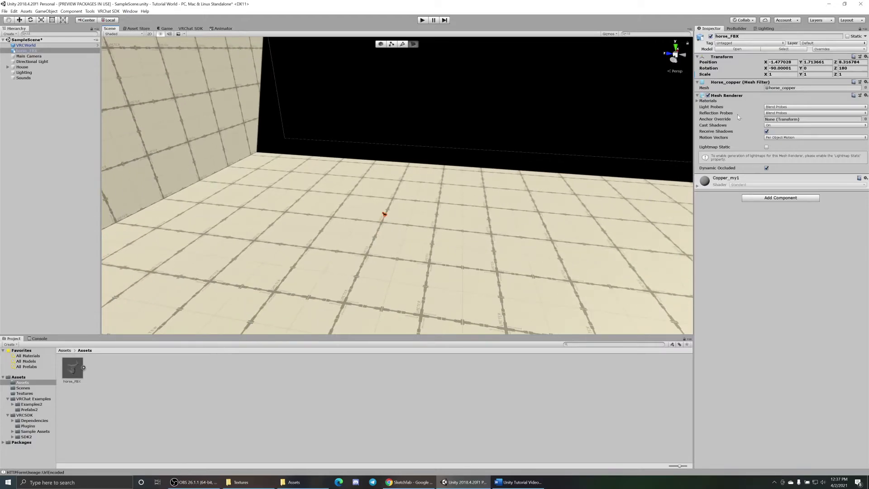
Change the horse_FBX scale to 100 on X, Y and Z, then deselect it
click(772, 75)
text(100)
key(Tab)
text(10)
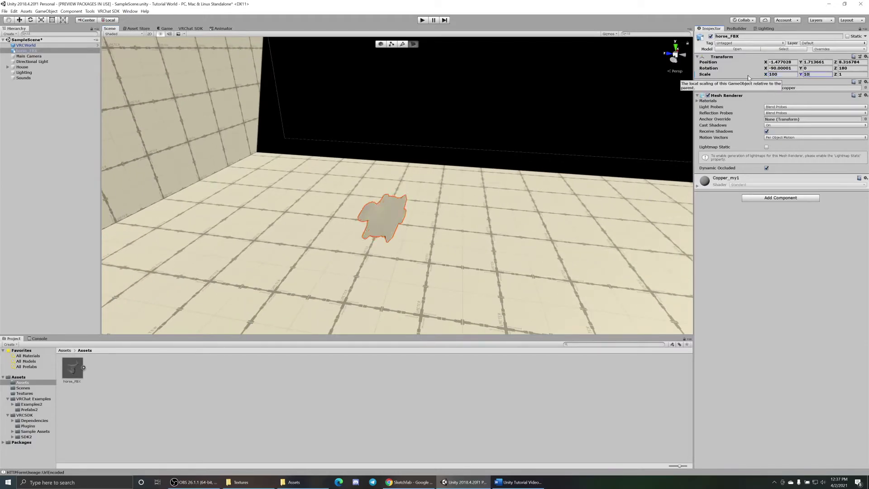
text(0)
key(Tab)
text(100)
key(Return)
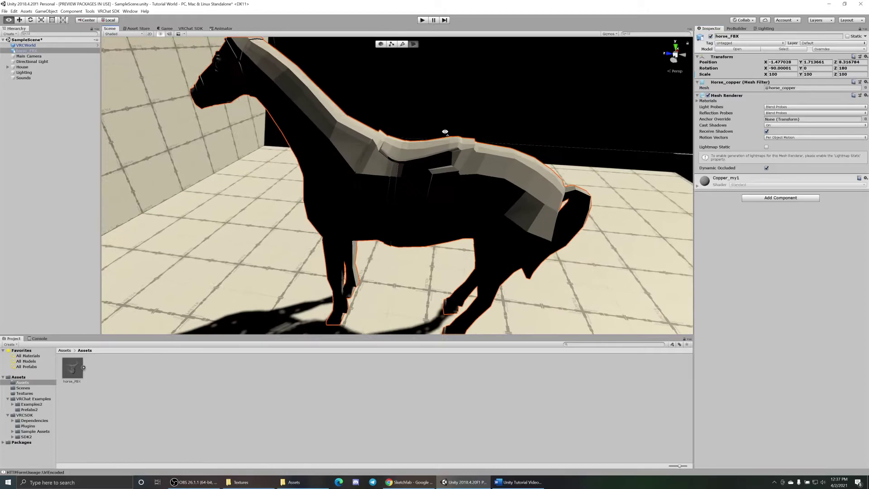
alt+drag(445, 132, 328, 111)
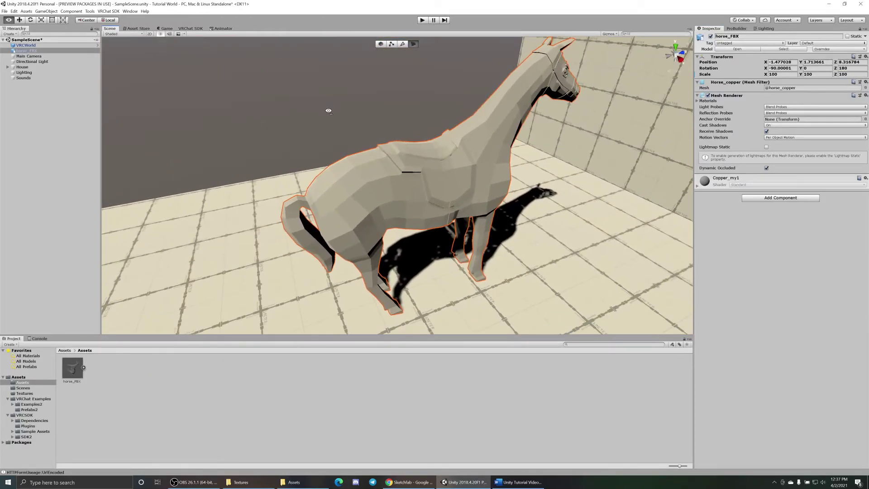
click(403, 184)
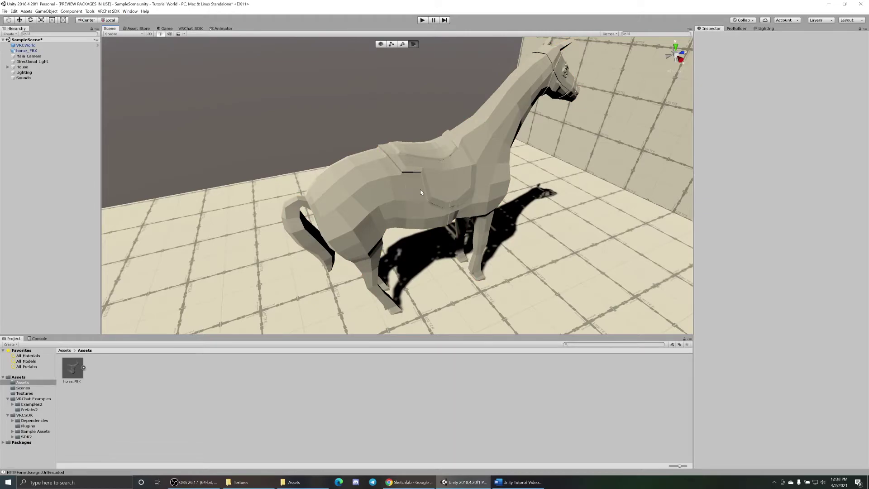
Delete horse_FBX from the Hierarchy, leaving the room empty
click(420, 189)
click(395, 177)
click(394, 177)
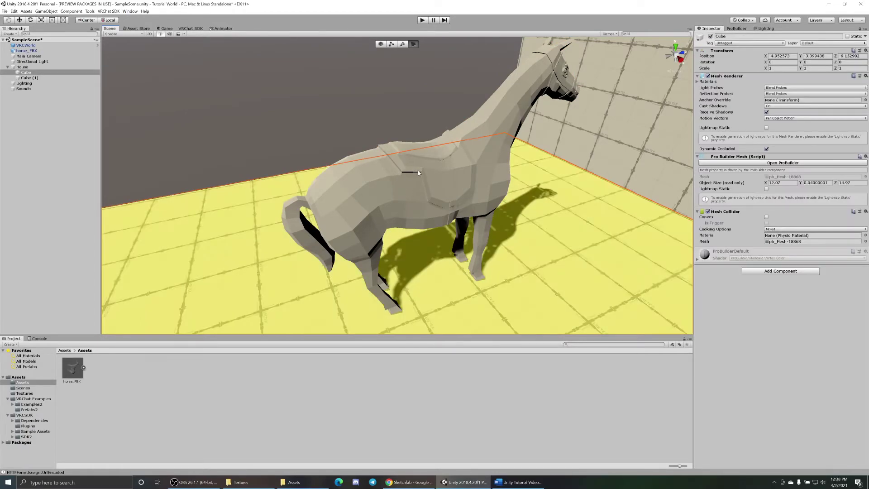
click(23, 67)
right_click(28, 70)
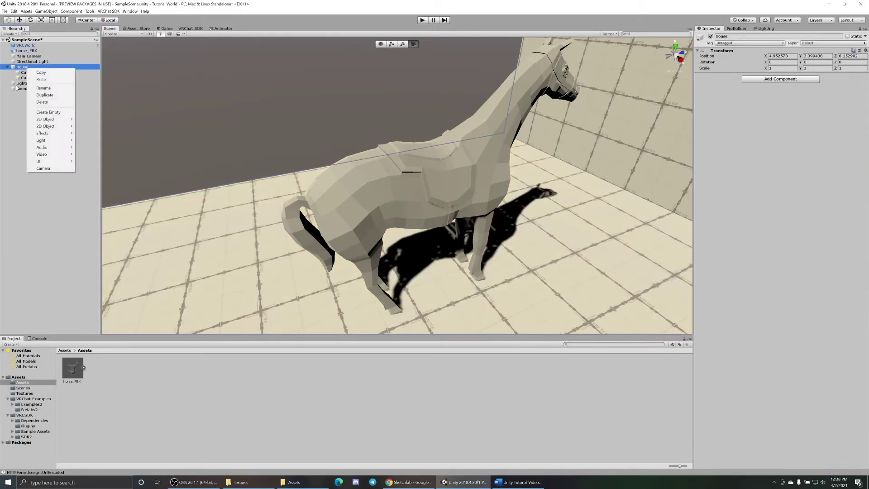
key(Escape)
click(27, 50)
right_click(29, 52)
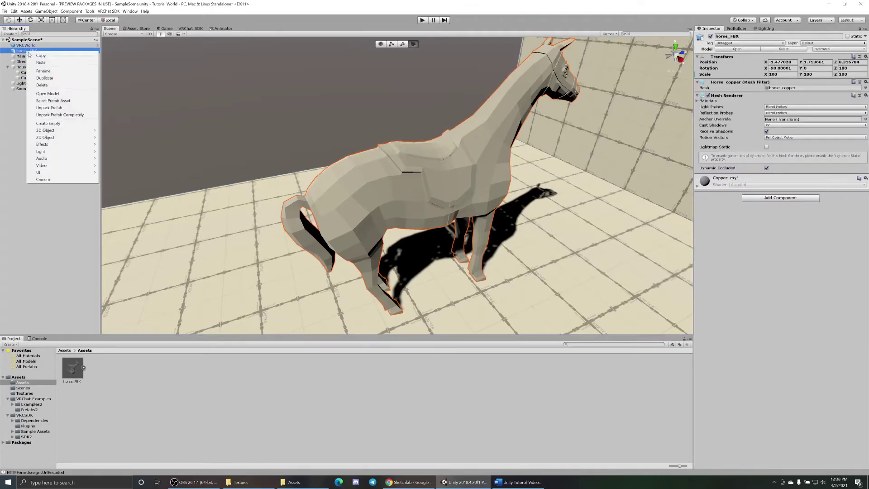
click(42, 85)
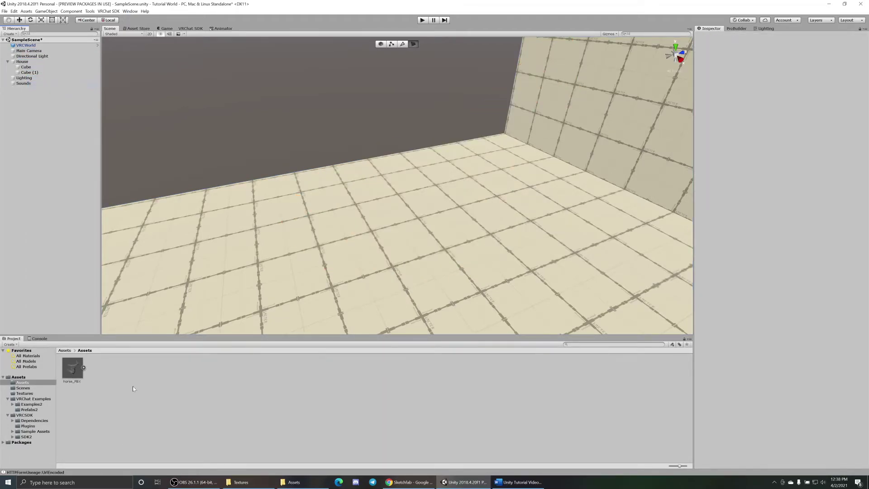
click(293, 482)
Import Lion.FBX, place it in the scene and scale it to 100 on every axis
drag(504, 198, 227, 365)
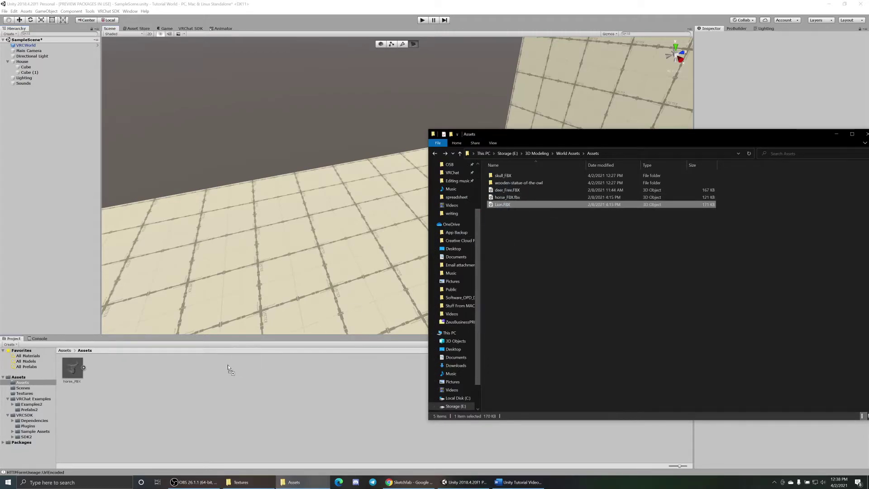
click(836, 134)
drag(98, 368, 401, 237)
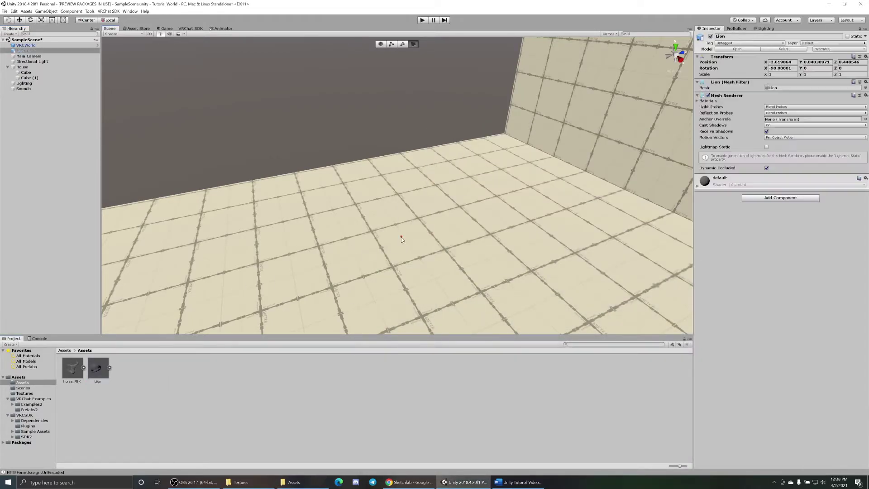
click(776, 75)
text(100)
key(Tab)
text(100)
key(Tab)
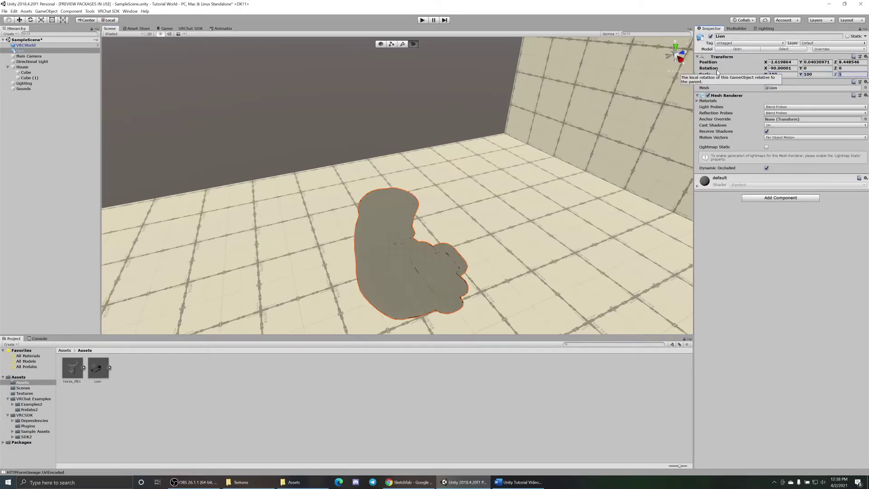
text(100)
alt+drag(284, 225, 351, 265)
click(690, 76)
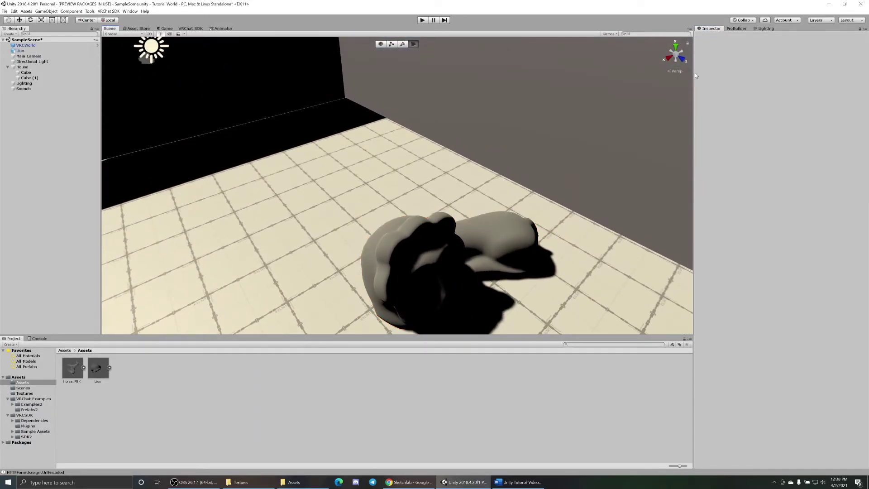
Rotate the Lion 90 degrees around Y and frame it in the view
click(420, 253)
click(50, 113)
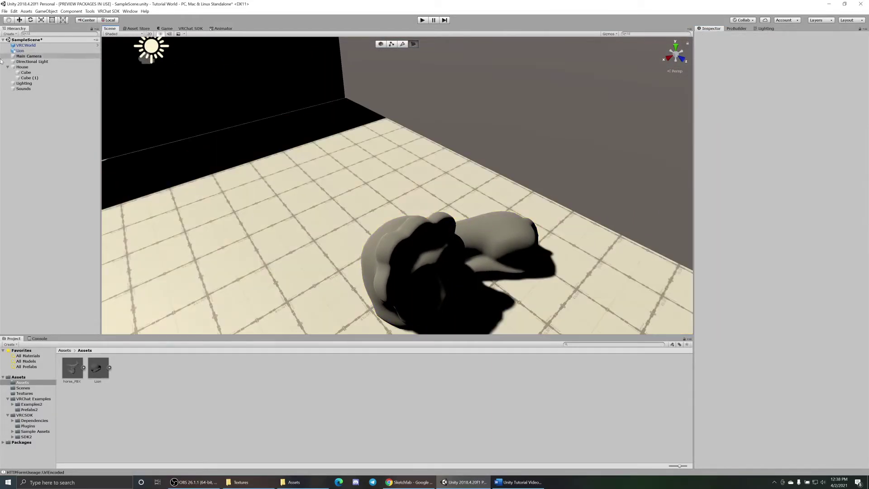
click(32, 52)
click(814, 68)
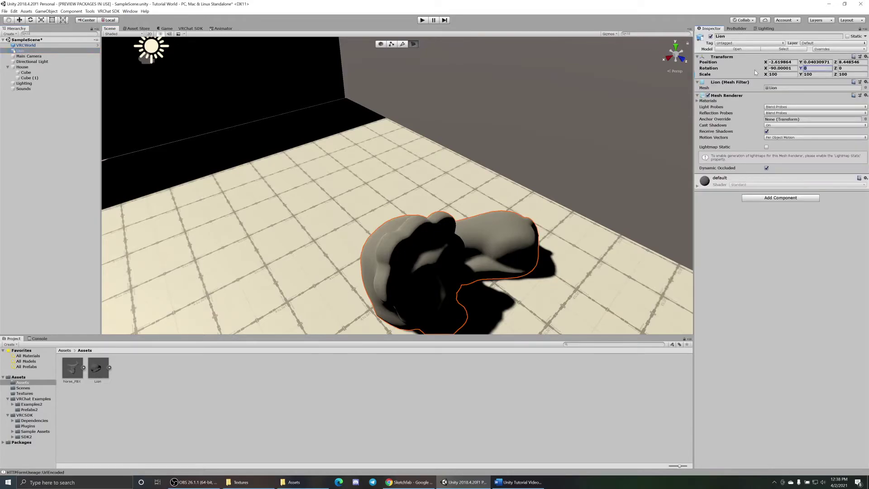
text(90)
alt+drag(407, 172, 472, 180)
key(f)
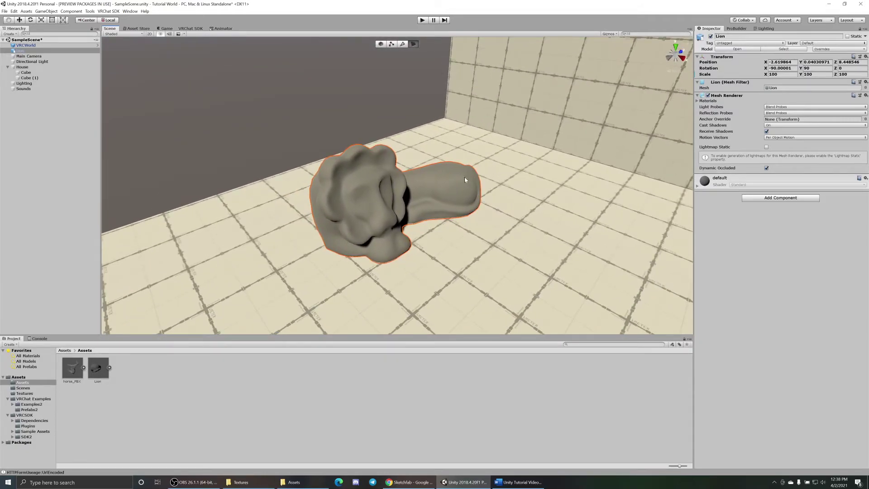
scroll(396, 217, up, 3)
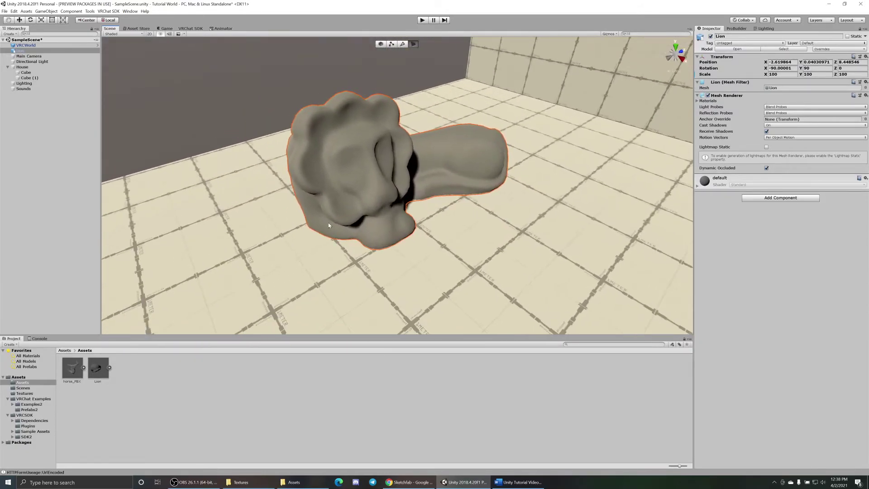
click(25, 393)
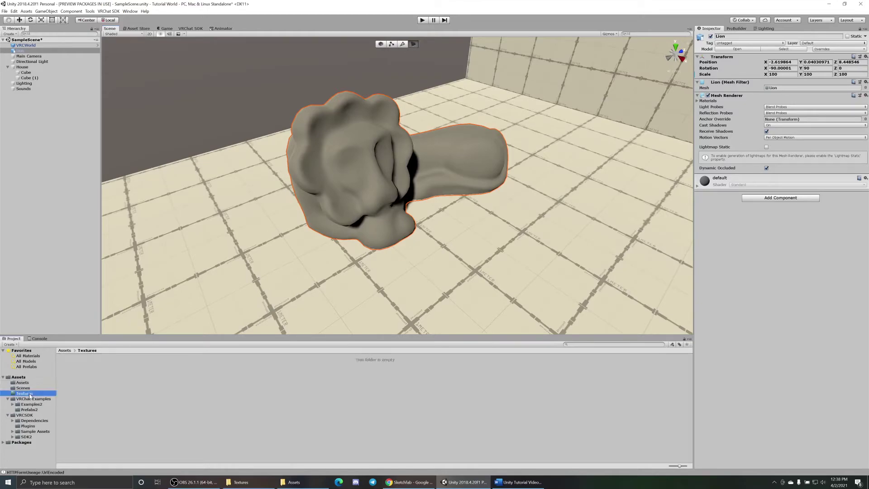
Drag the 40_slab marble iron red texture and its normal texture into Unity's Textures folder
click(240, 481)
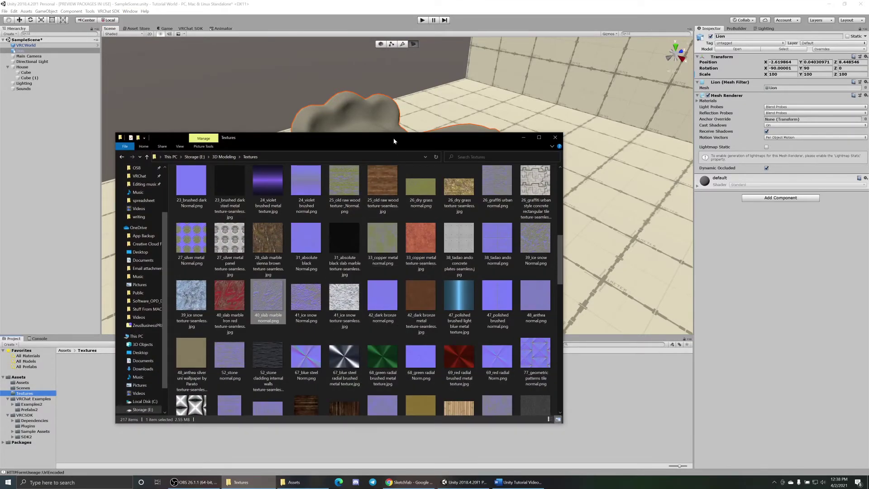
drag(394, 140, 661, 50)
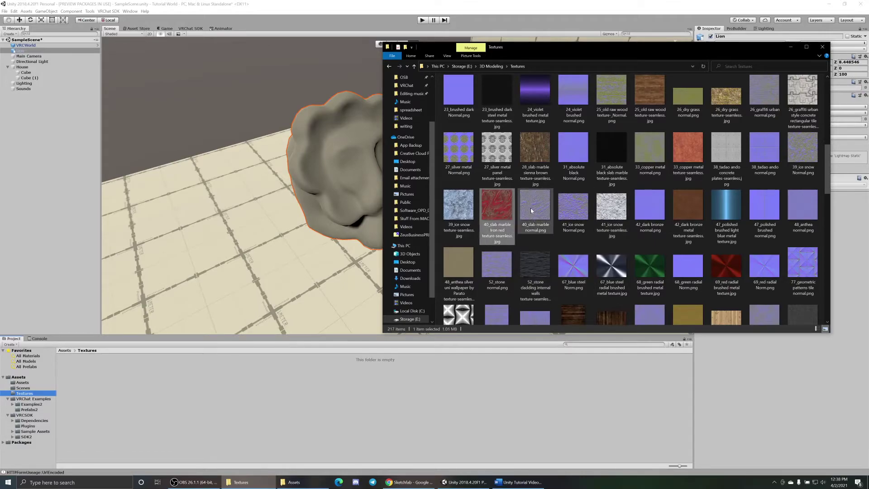
ctrl+click(500, 205)
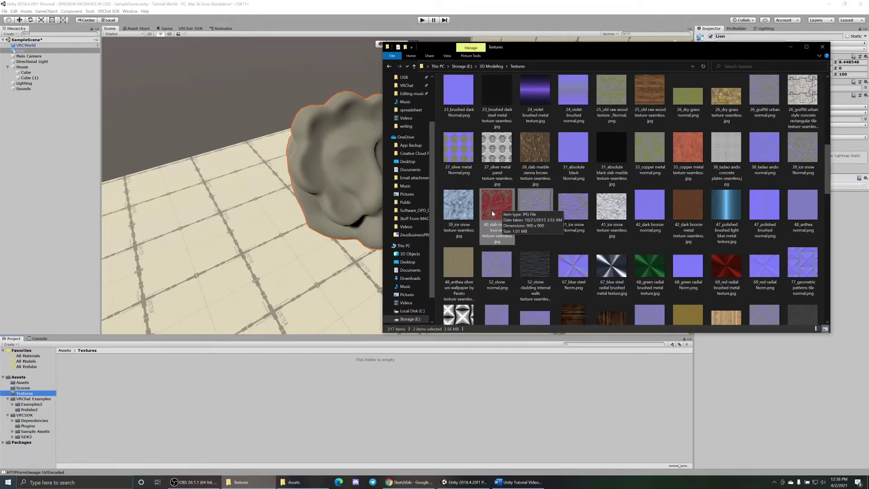
drag(493, 213, 298, 375)
click(266, 398)
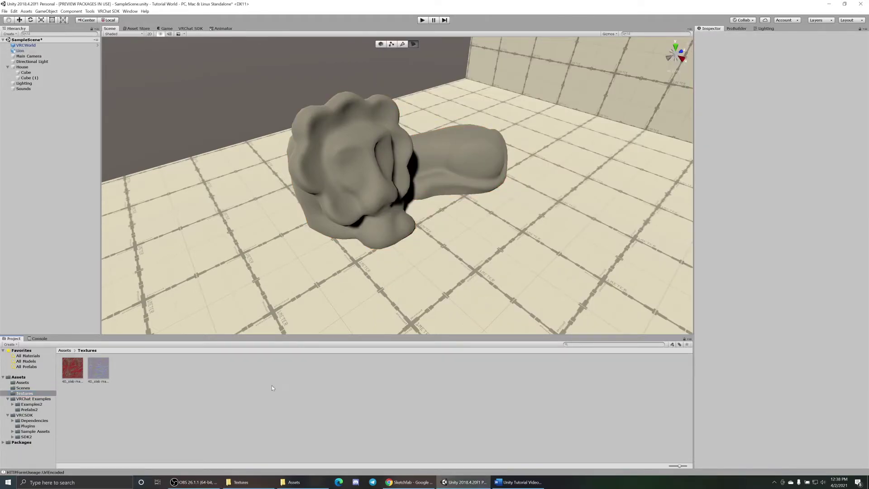
click(72, 371)
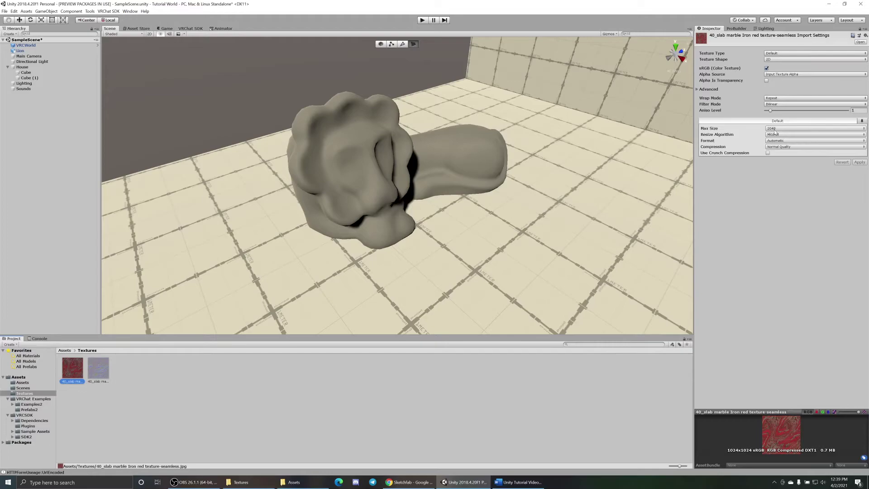
Enable Use Crunch Compression on the red marble texture and apply it
click(768, 153)
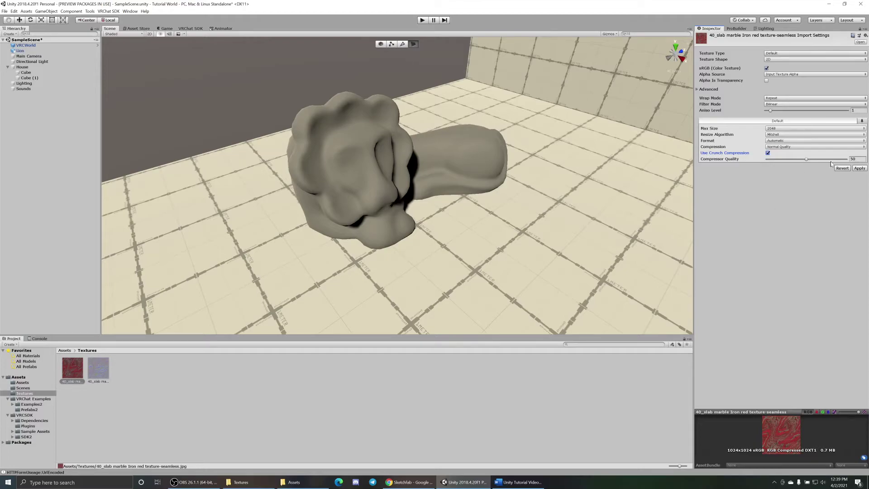
click(859, 168)
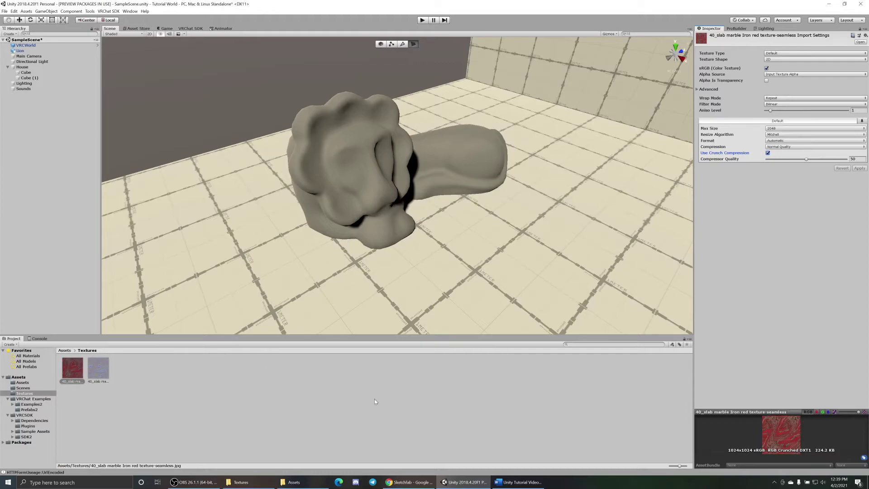
click(103, 375)
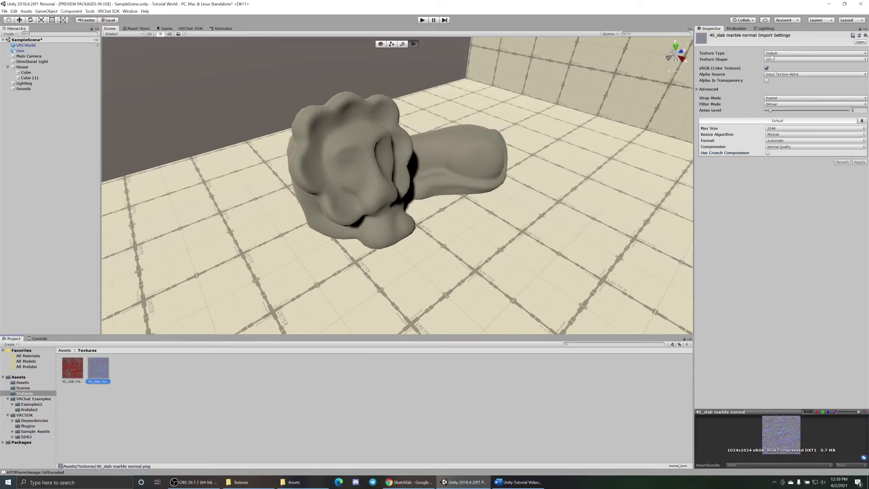
Set the 40_slab marble normal texture's type to Normal map and apply
click(772, 53)
click(778, 64)
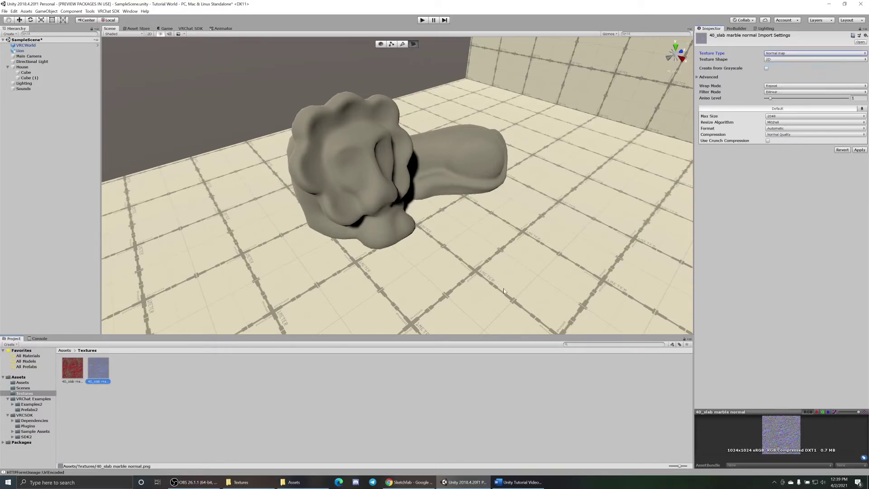
click(402, 408)
click(459, 252)
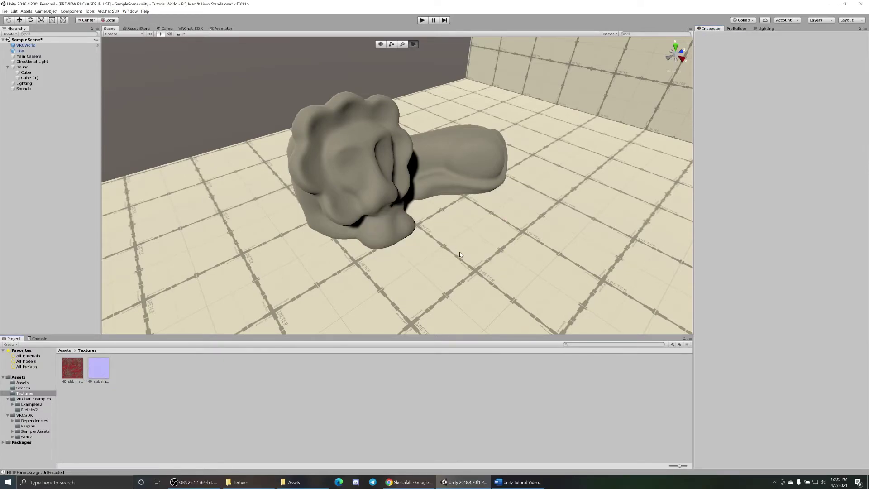
Enable Use Crunch Compression on the normal map and apply it
click(100, 374)
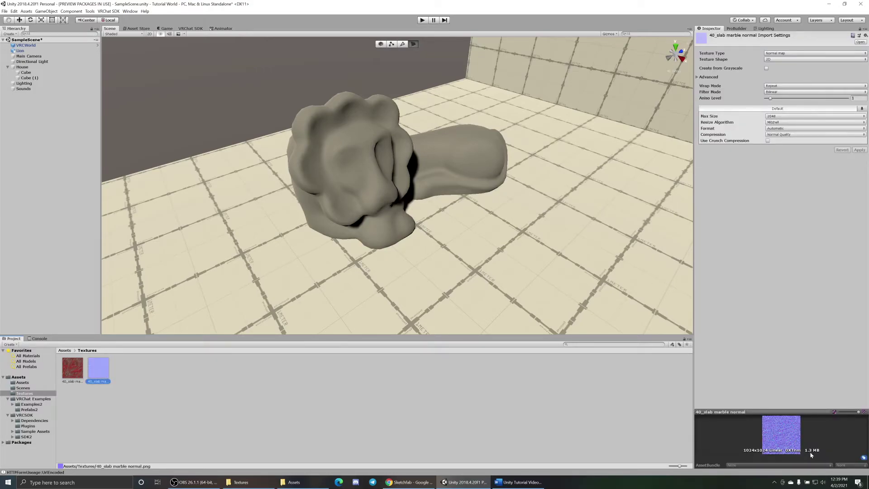
click(767, 141)
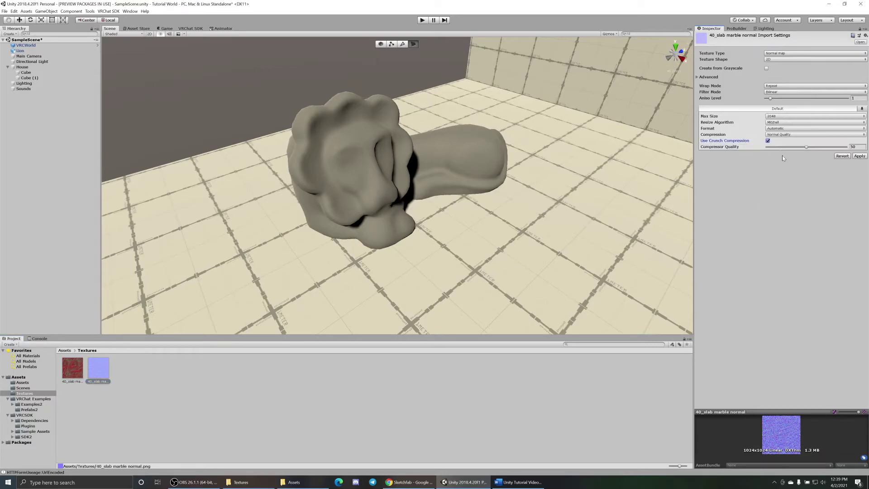
click(860, 155)
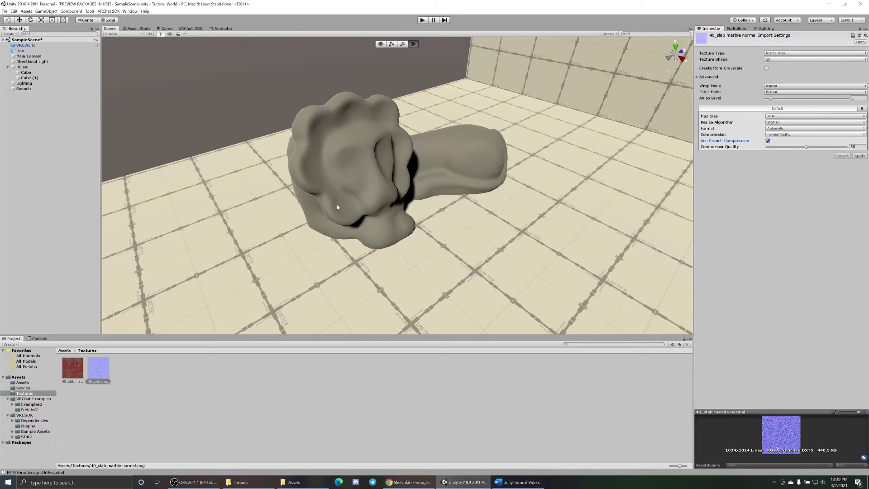
click(72, 369)
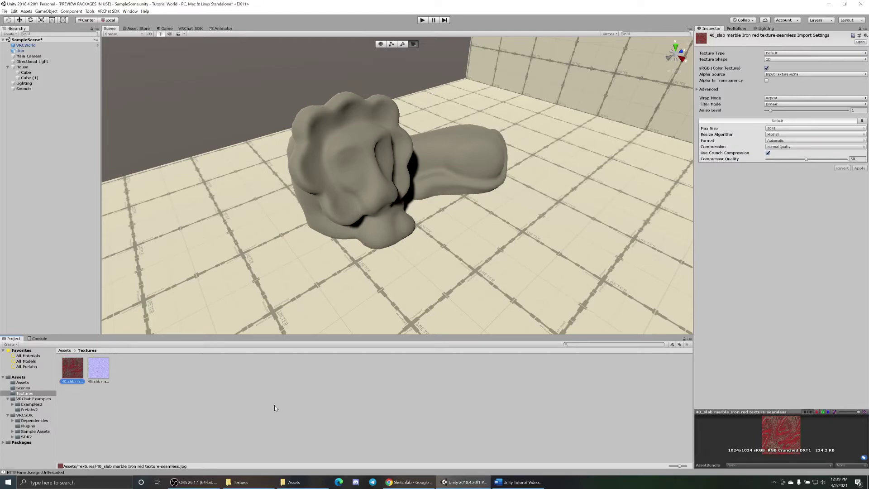
Drag the red marble texture onto the Lion to give it a marble material
click(359, 161)
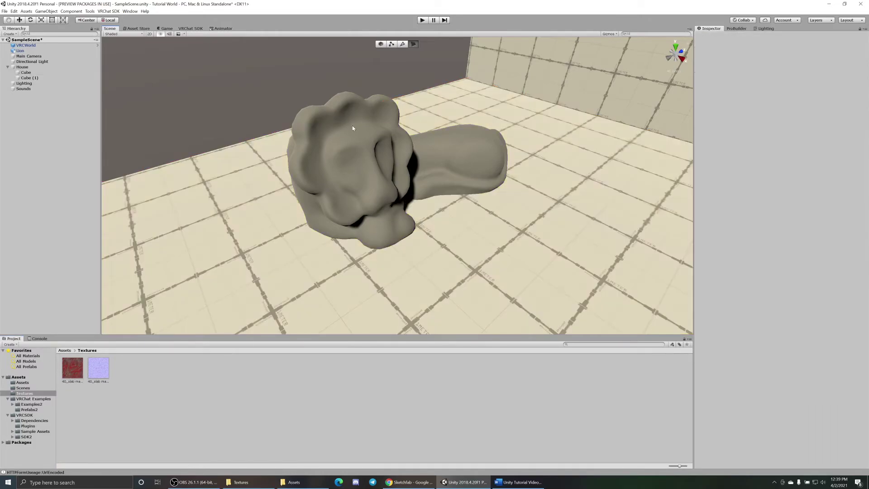
click(346, 100)
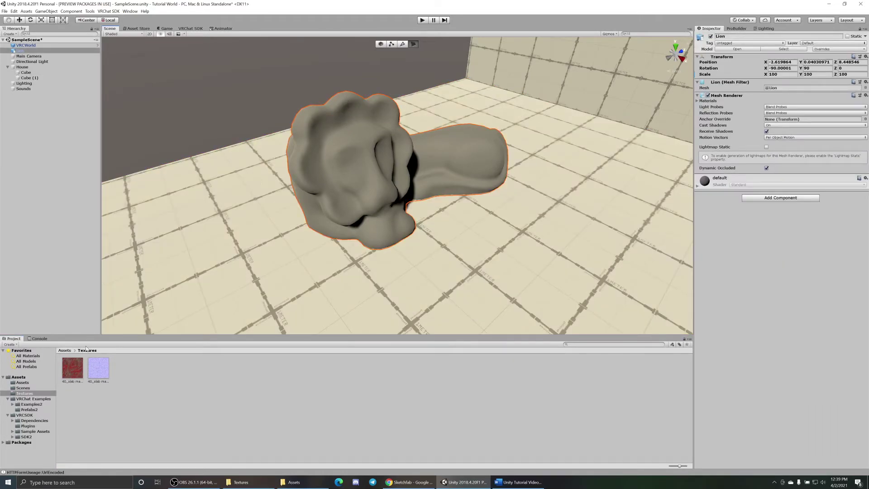
drag(67, 375, 365, 156)
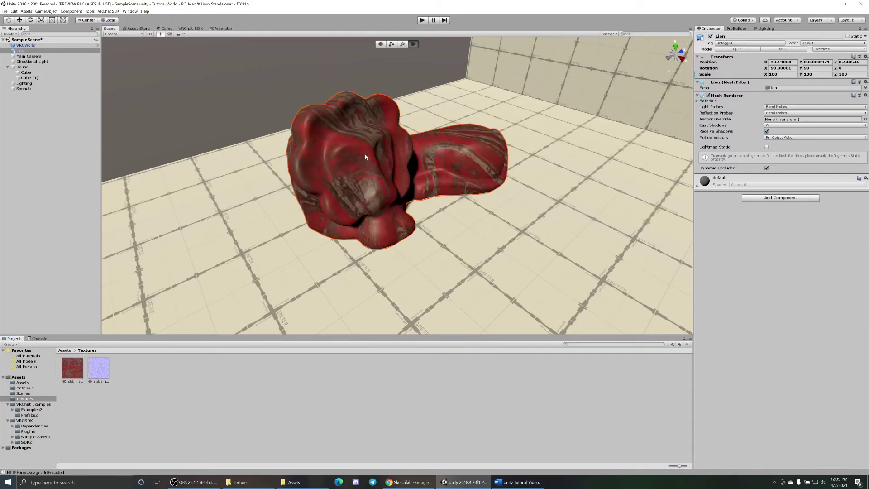
alt+drag(424, 191, 498, 186)
scroll(394, 180, up, 5)
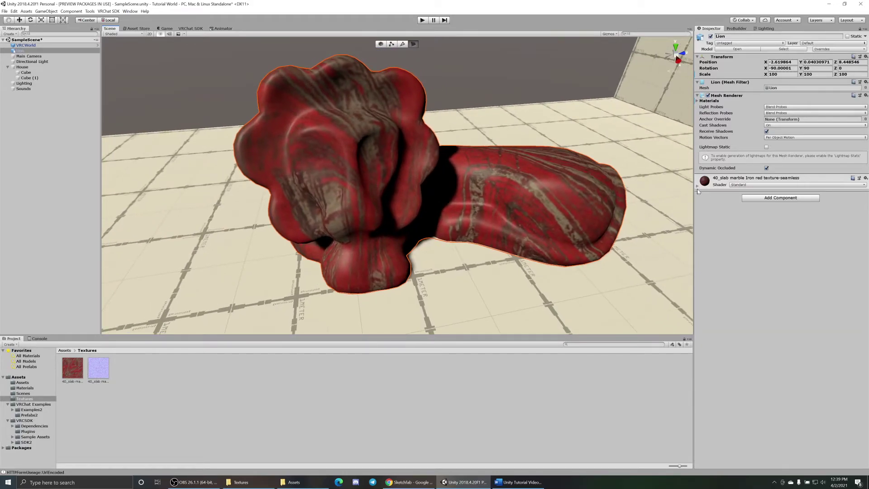
Expand the Lion's marble material in the Inspector and keep the Standard shader
click(696, 186)
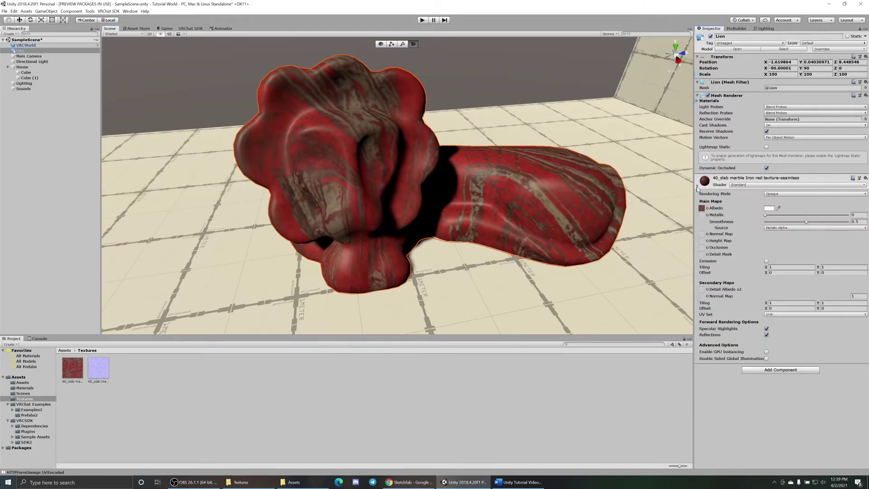
click(751, 185)
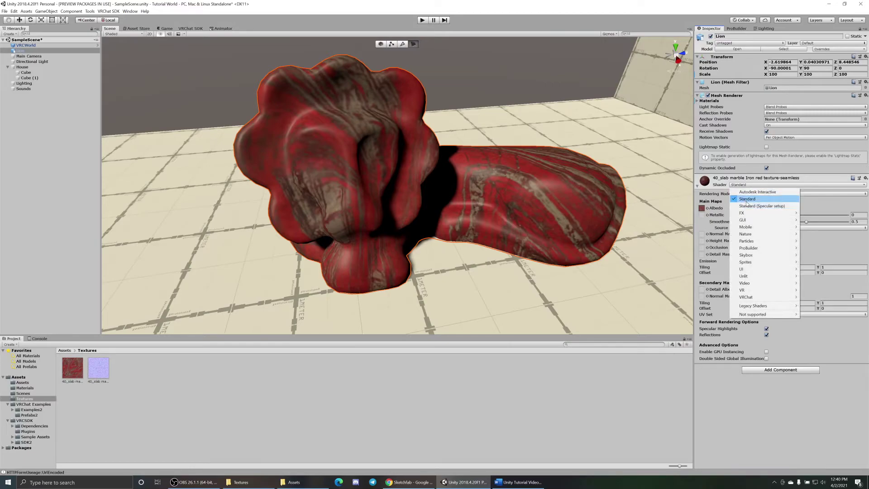
click(740, 186)
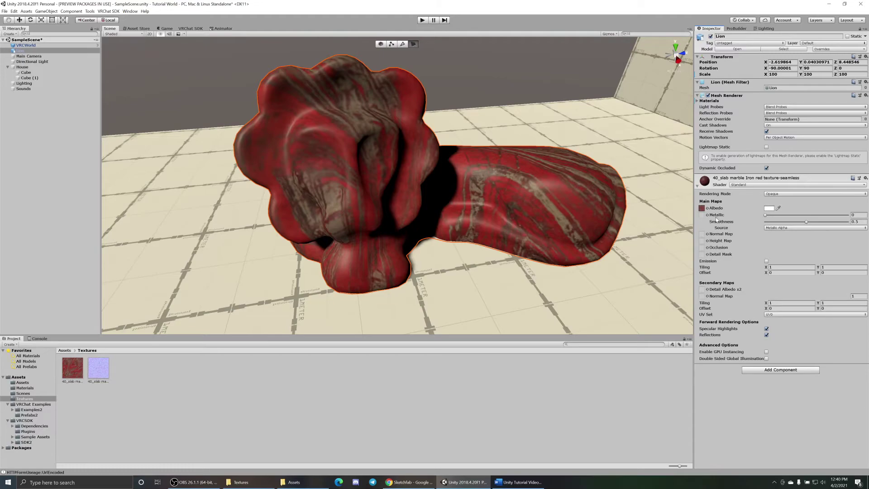
click(754, 267)
Set the marble material's tiling X and Y to 4 and check it on the lion
text(4)
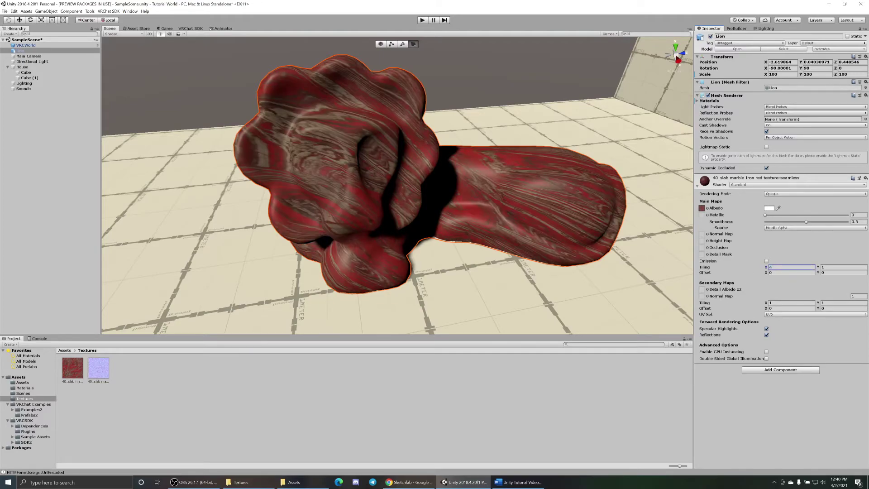
key(Tab)
text(4)
alt+drag(472, 225, 463, 220)
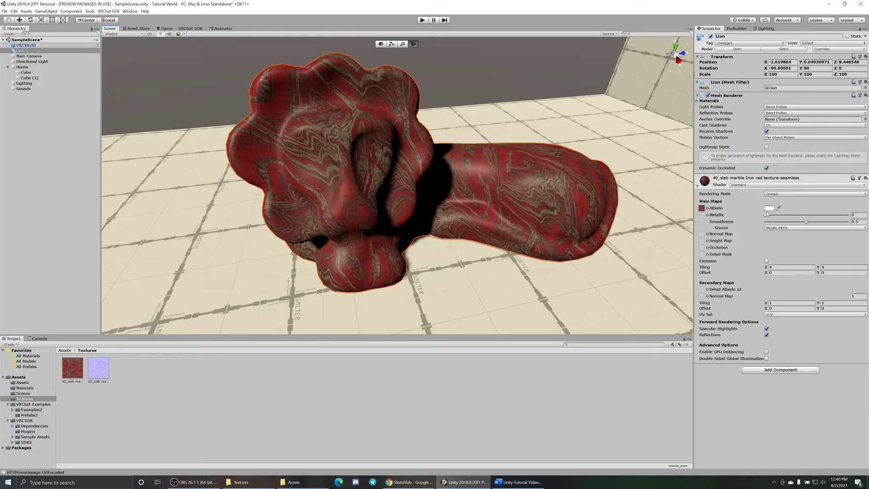
Adjust metallic, set smoothness to 0.825, and drag in the marble normal map
drag(766, 214, 782, 215)
drag(810, 224, 833, 224)
alt+drag(597, 190, 482, 182)
alt+scroll(472, 192, up, 5)
alt+scroll(467, 181, down, 5)
scroll(482, 183, up, 2)
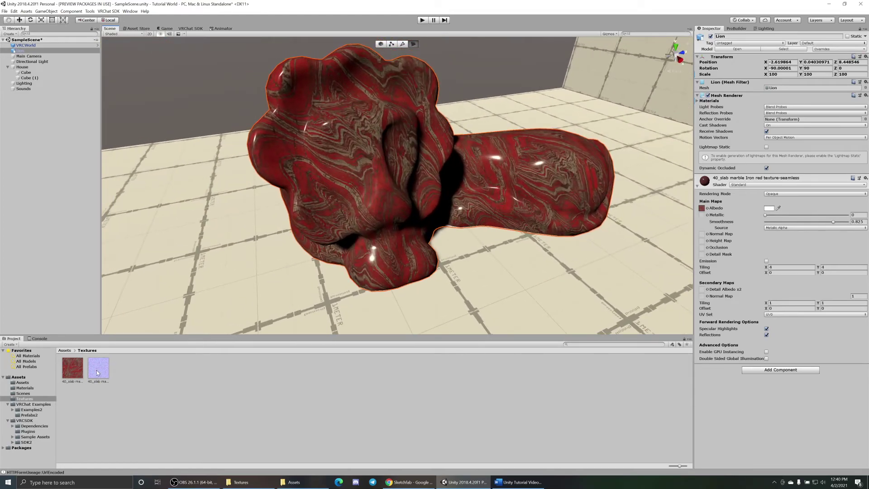
drag(96, 370, 703, 237)
Enter .5 as the normal map strength and orbit to inspect the lion's surface
alt+scroll(430, 186, up, 3)
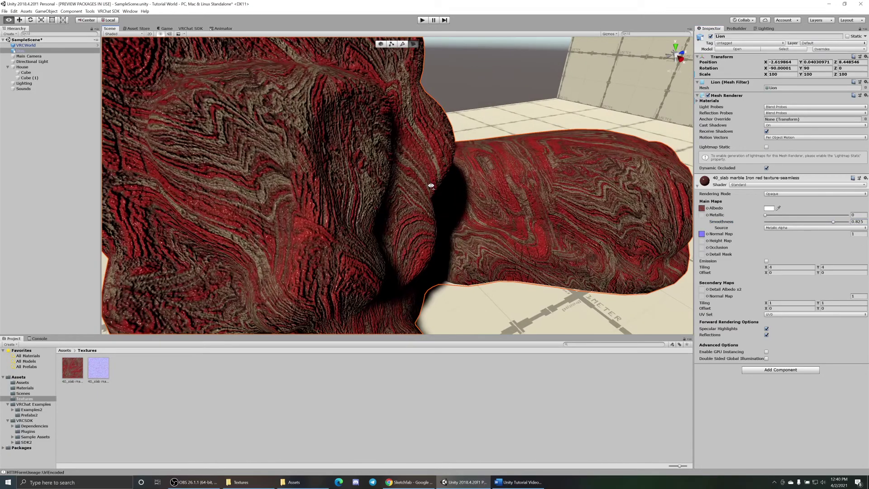
click(857, 234)
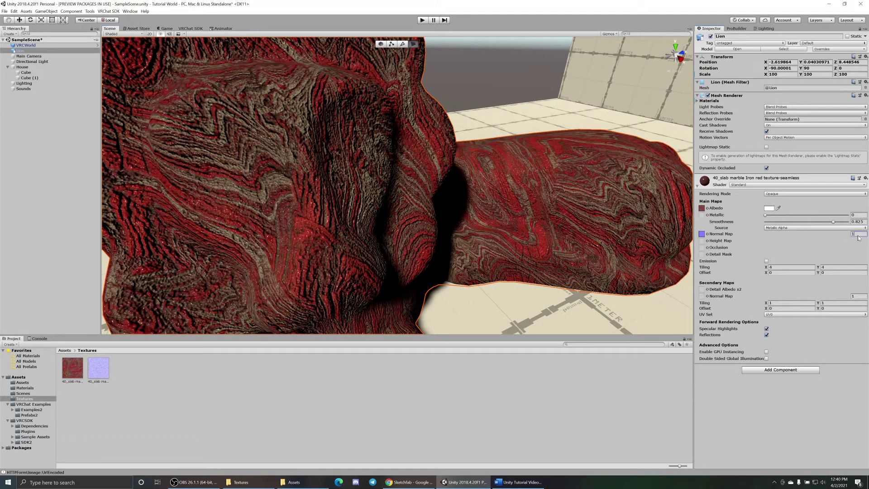
text(.5)
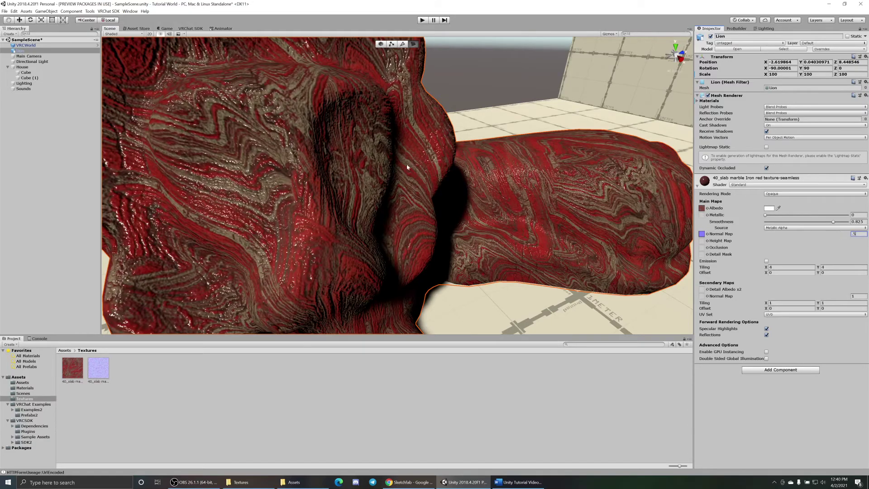
alt+scroll(406, 164, down, 5)
click(499, 186)
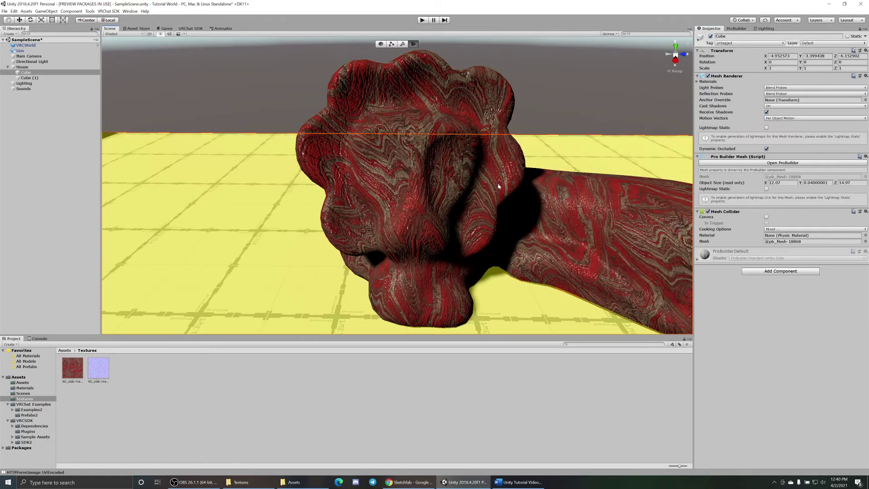
key(ctrl+z)
mouse_move(499, 185)
alt+mouse_down()
mouse_move(487, 194)
mouse_move(587, 194)
mouse_move(516, 189)
alt+mouse_up()
click(516, 189)
key(ctrl+z)
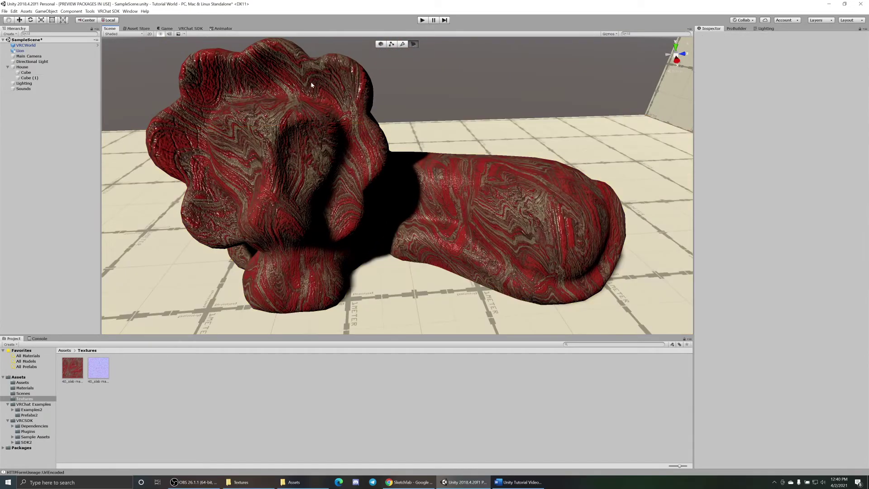
Reselect the lion and lower its normal map strength to 0.2, then inspect it
click(312, 85)
click(850, 234)
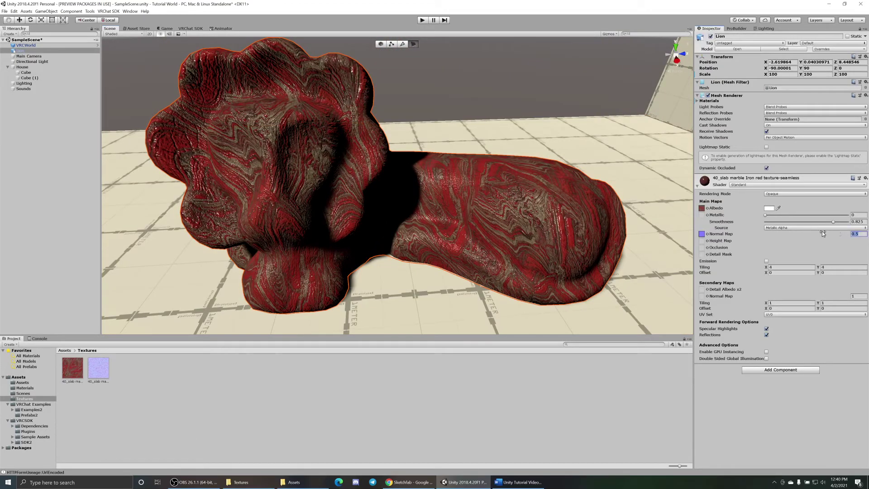
text(2)
scroll(449, 163, up, 5)
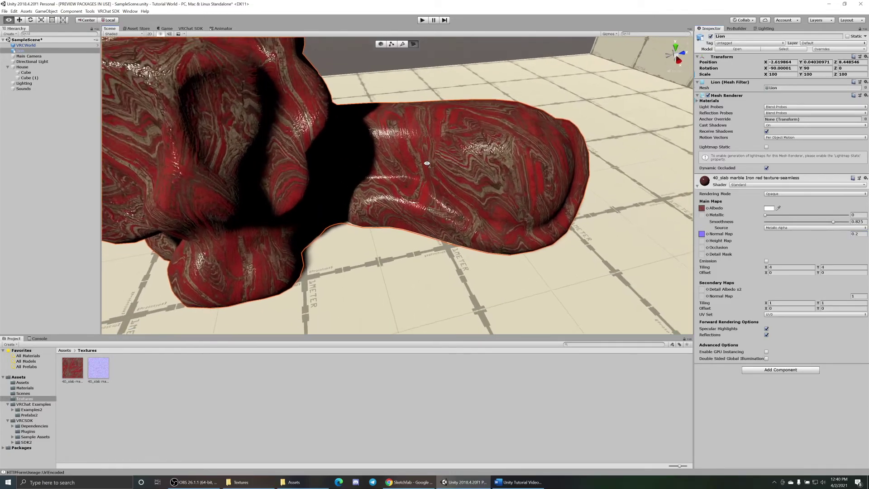
click(448, 163)
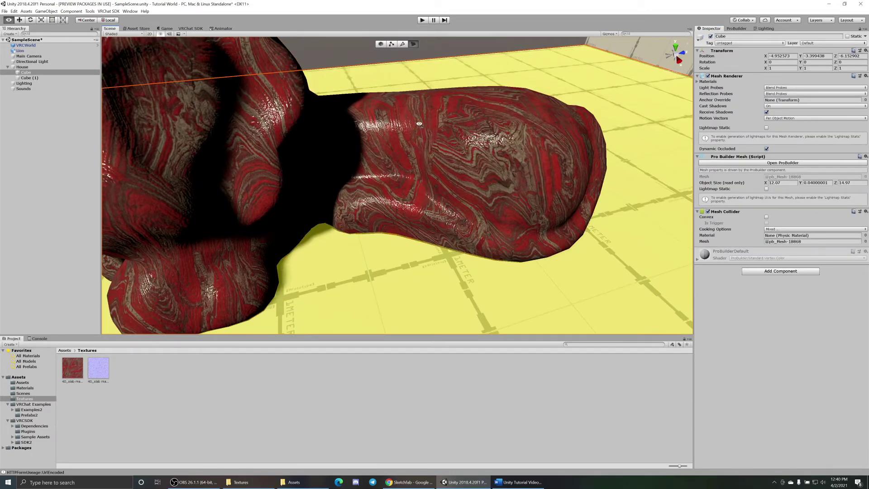
alt+drag(419, 124, 343, 218)
scroll(450, 97, down, 5)
click(485, 88)
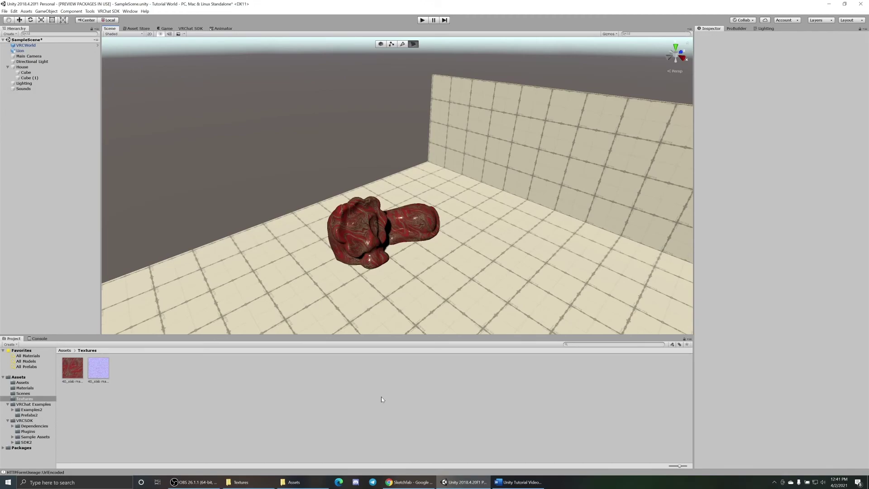
click(21, 50)
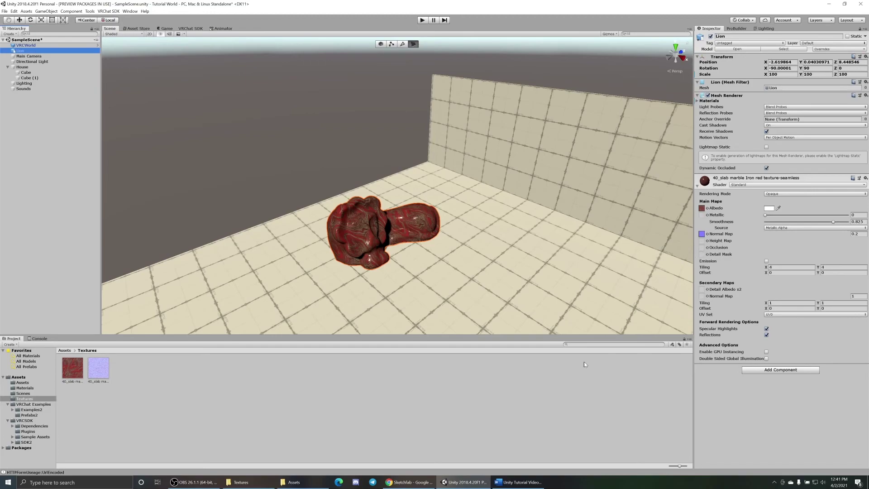
Browse the wooden-statue-of-the-owl textures folder, then return to Assets
click(294, 481)
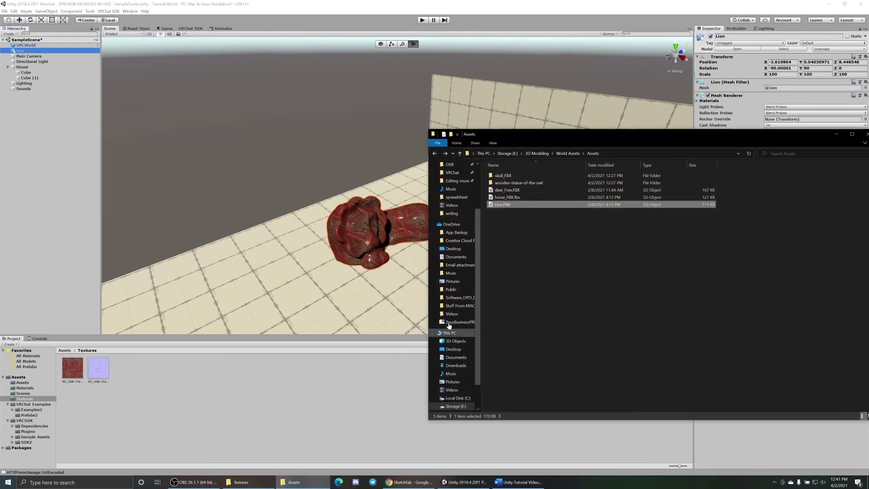
double_click(516, 182)
double_click(510, 185)
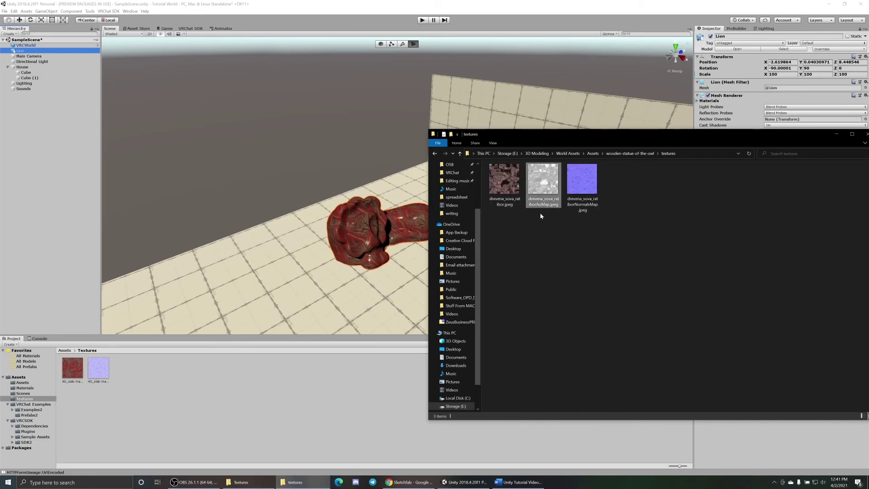
key(alt+Left)
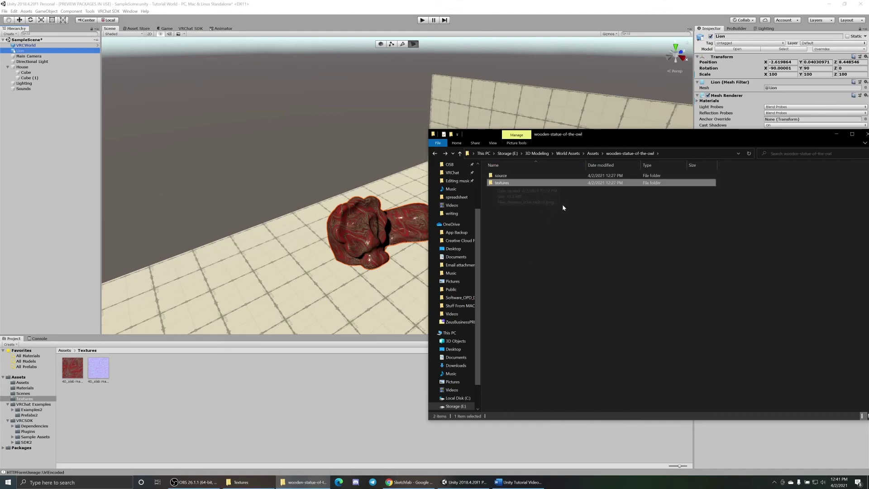
key(alt+Left)
Browse the skull_FBX > skull.fbm texture folder, then return to World Assets
double_click(548, 192)
double_click(513, 176)
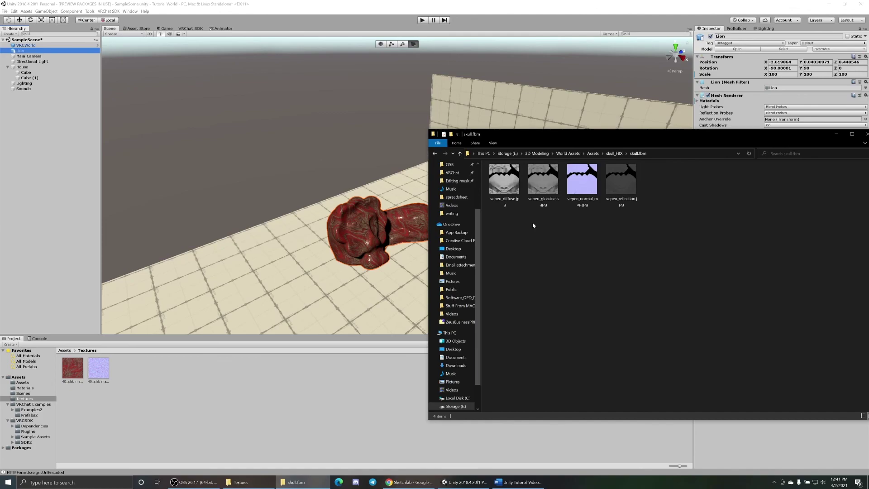
key(alt+Left)
key(alt+Left)
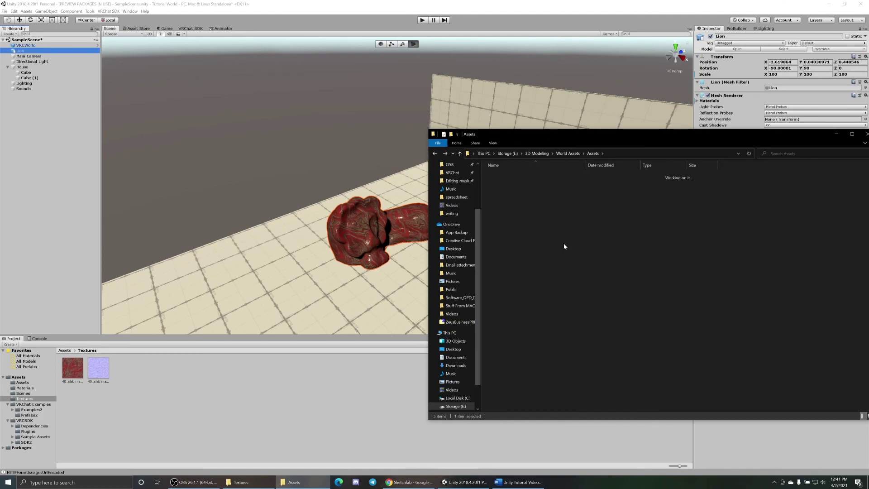
key(alt+Left)
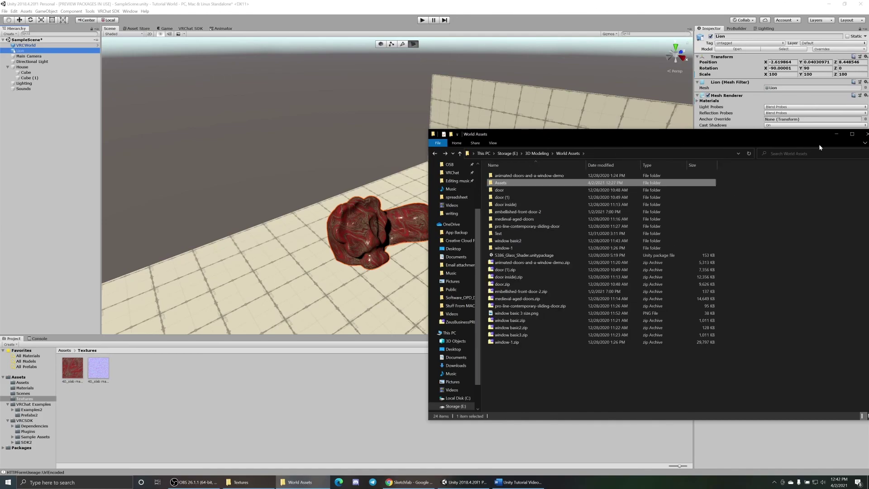
Minimize File Explorer so Unity's red marble lion scene is in front again
click(836, 134)
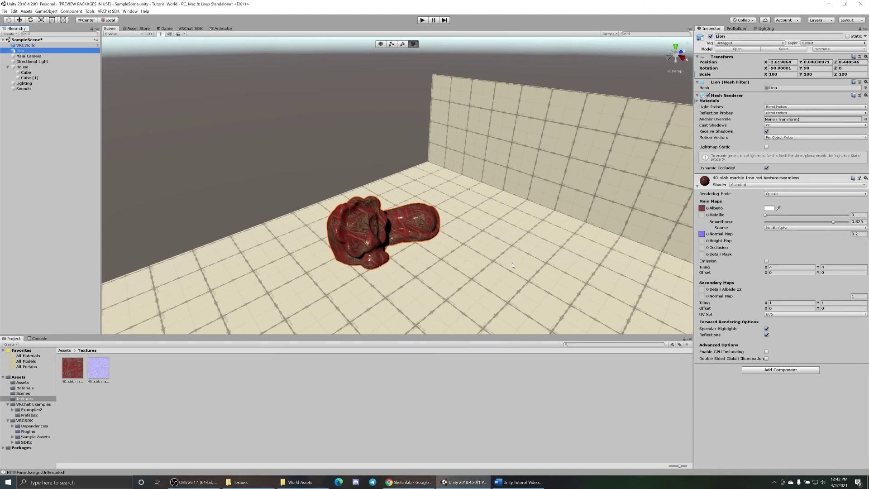